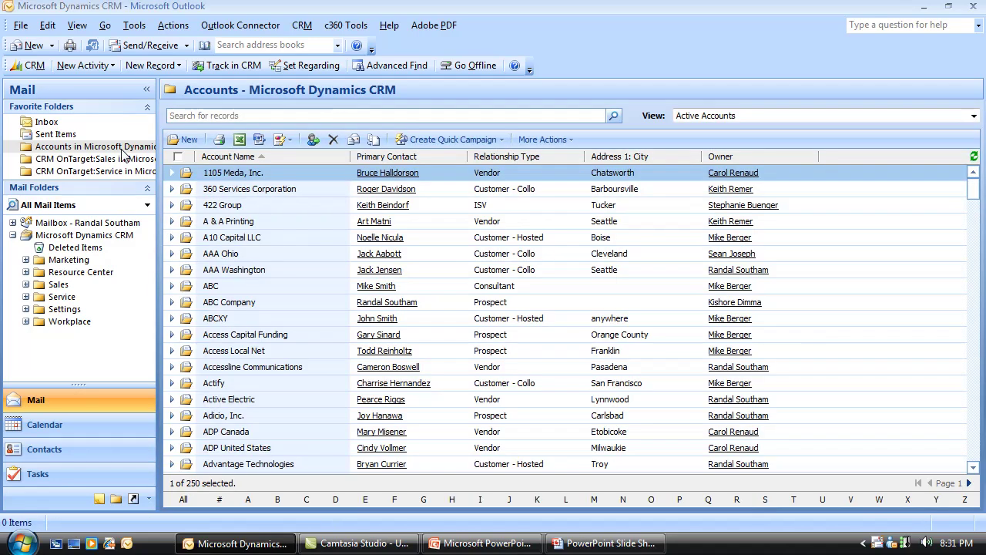
Step: Select the seven accounts from 1105 Meda, Inc. through AAA Washington for a Word mail merge
{"action": "left_click", "coordinate": [246, 222], "text": "ctrl"}
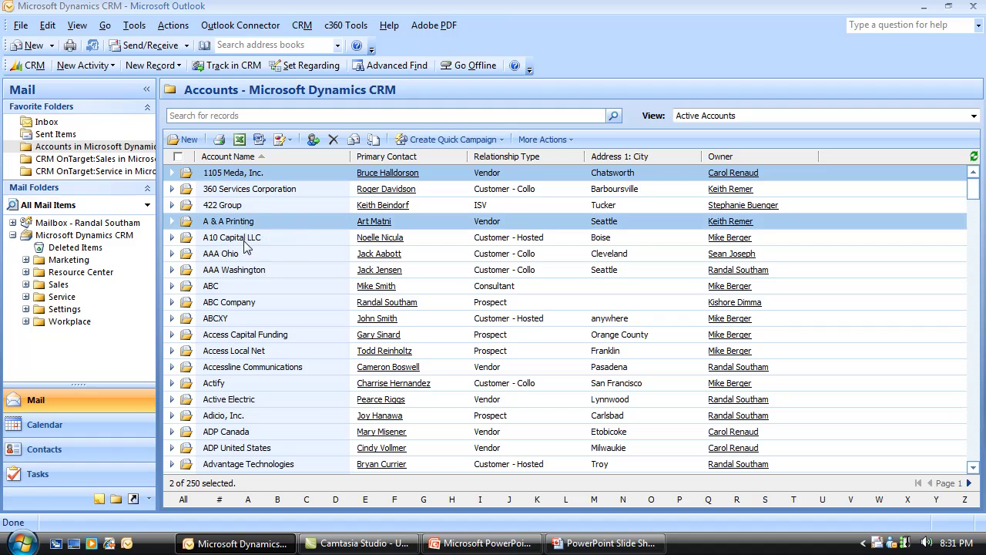
{"action": "left_click", "coordinate": [241, 254], "text": "ctrl"}
{"action": "left_click", "coordinate": [243, 270], "text": "ctrl"}
{"action": "left_click", "coordinate": [245, 301], "text": "ctrl"}
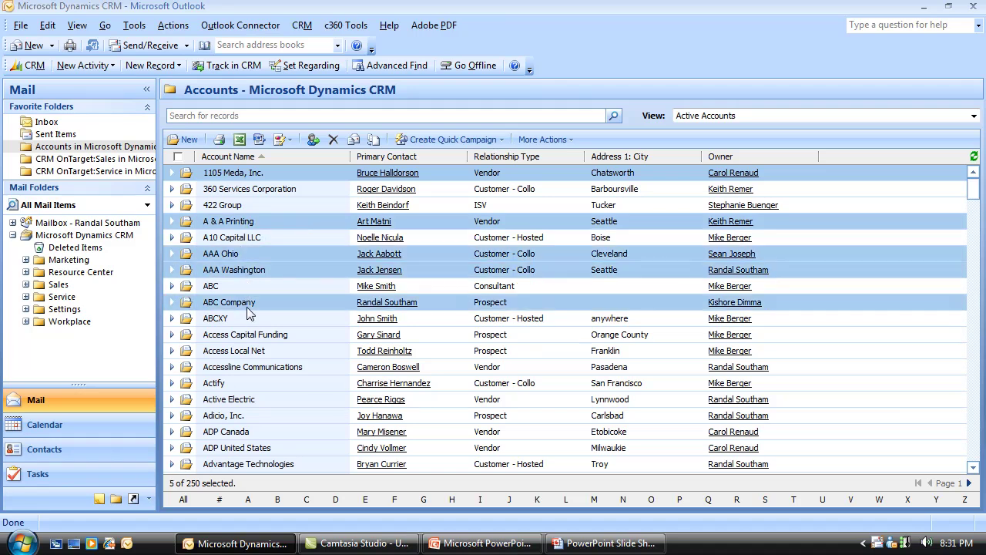
{"action": "left_click", "coordinate": [245, 339], "text": "ctrl"}
{"action": "left_click", "coordinate": [243, 368], "text": "ctrl"}
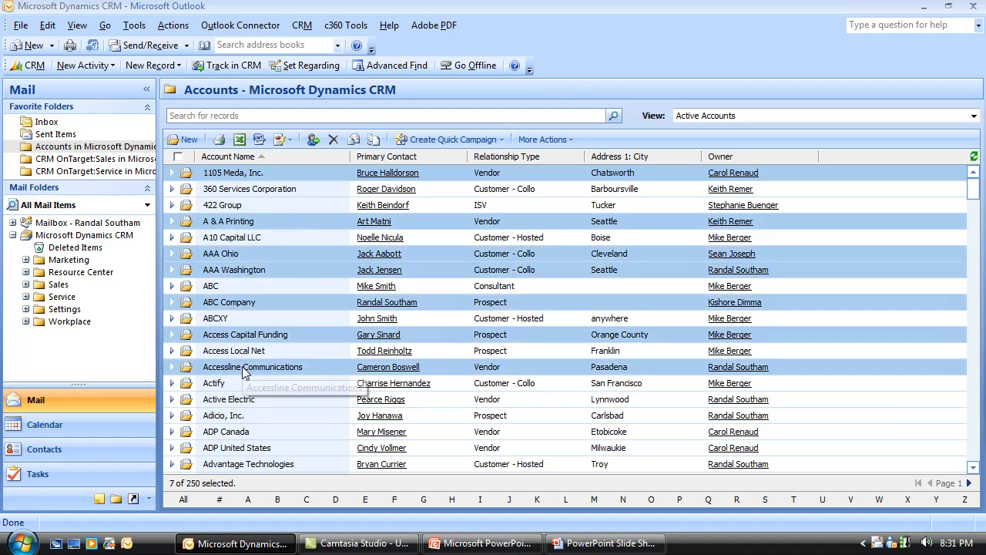
{"action": "left_click", "coordinate": [218, 180]}
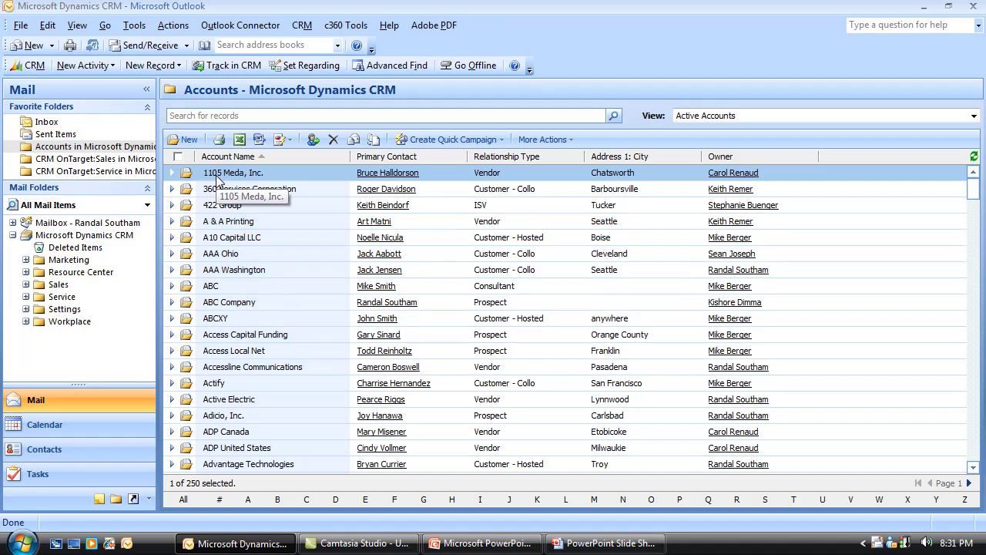
{"action": "left_click", "coordinate": [229, 271], "text": "shift"}
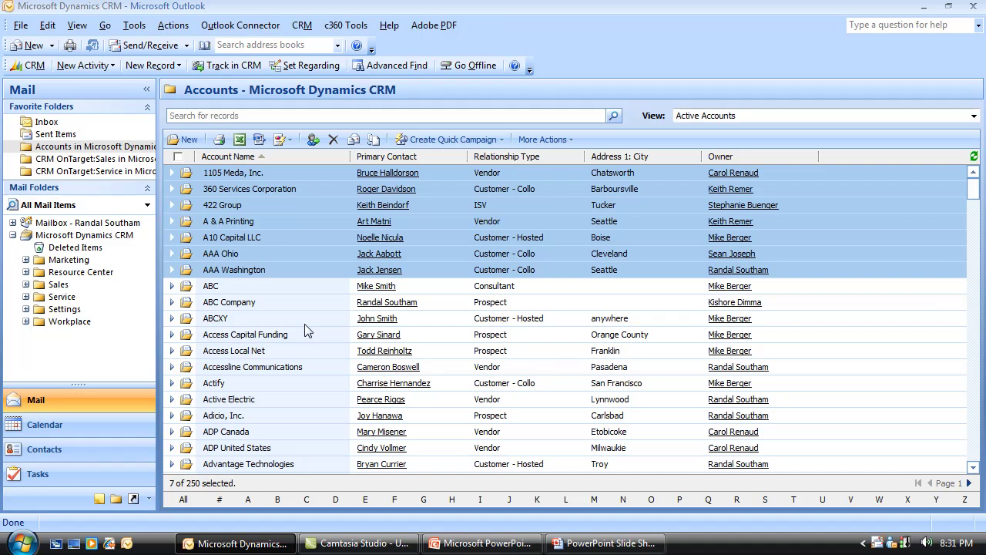
{"action": "left_click", "coordinate": [259, 140]}
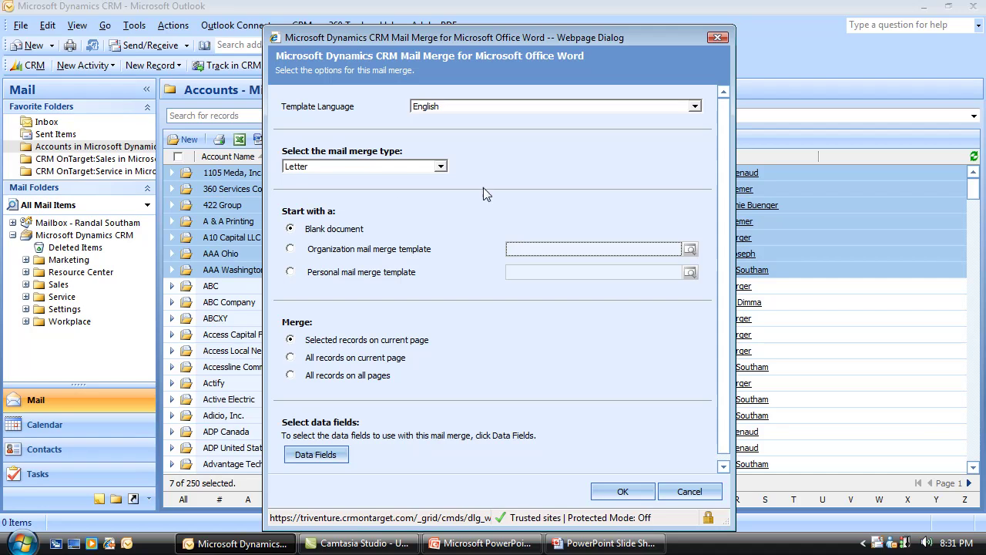
Step: Keep English as the template language and Letter as the mail merge type
{"action": "left_click", "coordinate": [523, 108]}
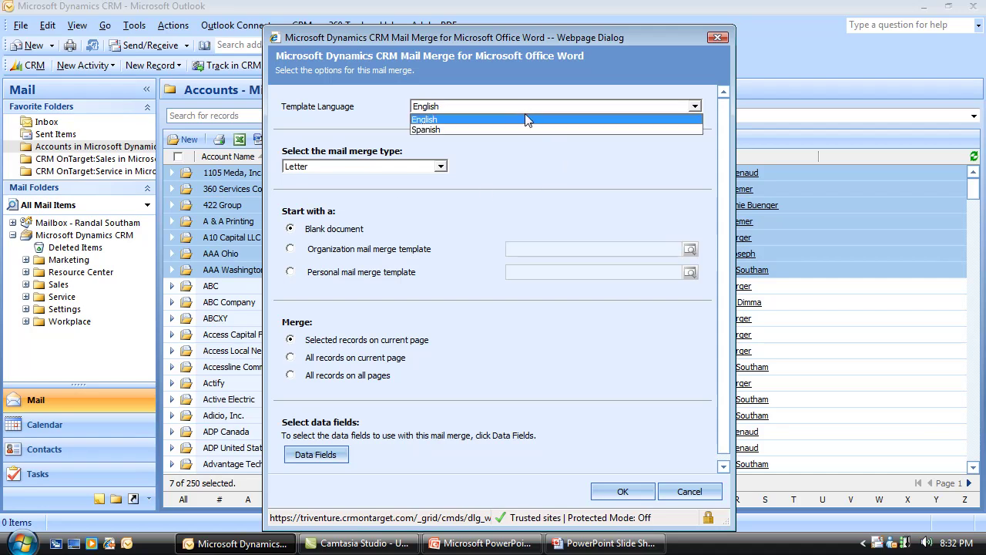
{"action": "left_click", "coordinate": [521, 120]}
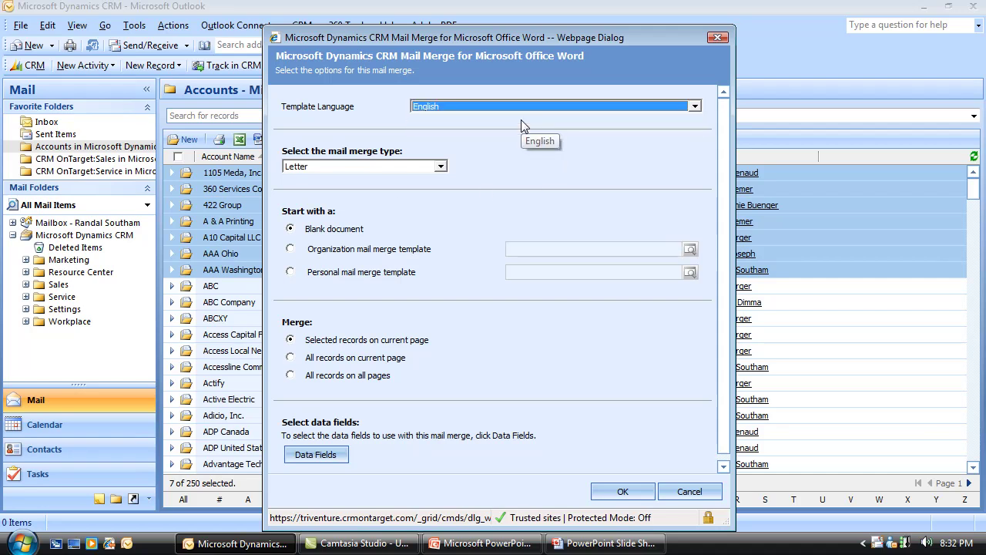
{"action": "left_click", "coordinate": [440, 166]}
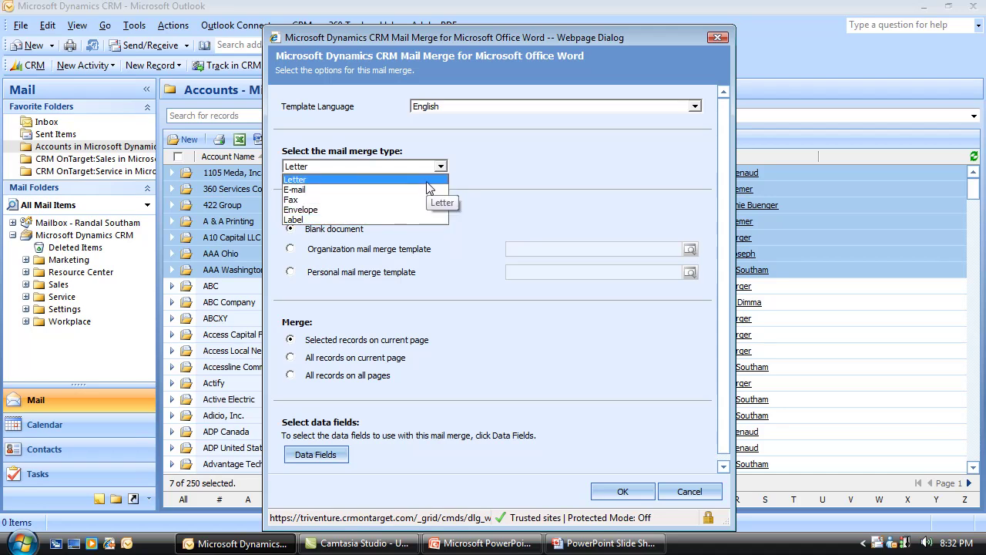
{"action": "left_click", "coordinate": [427, 180]}
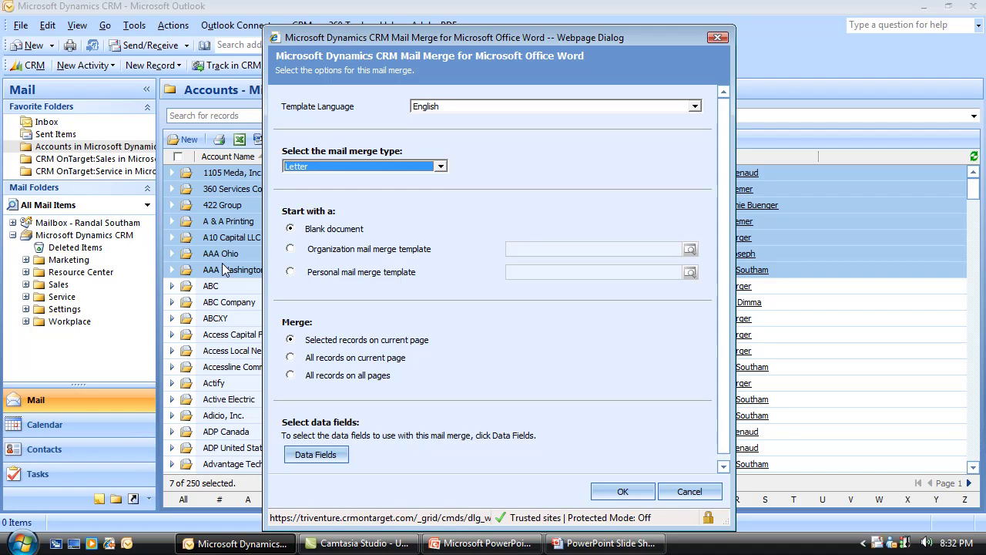
{"action": "left_click", "coordinate": [310, 456]}
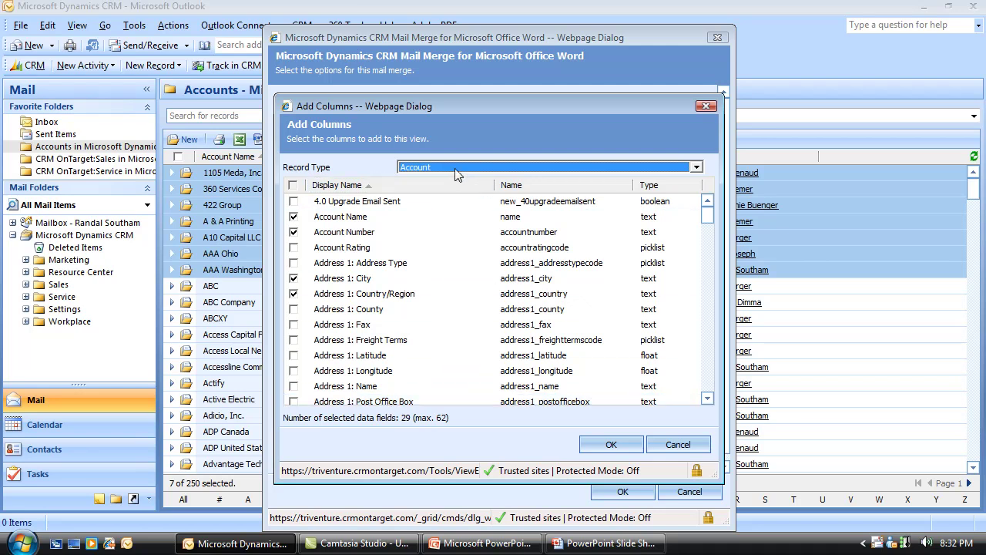
Step: Add the Primary Contact's First Name and Last Name fields to the merge columns
{"action": "scroll", "coordinate": [446, 278], "scroll_direction": "down", "scroll_amount": 1}
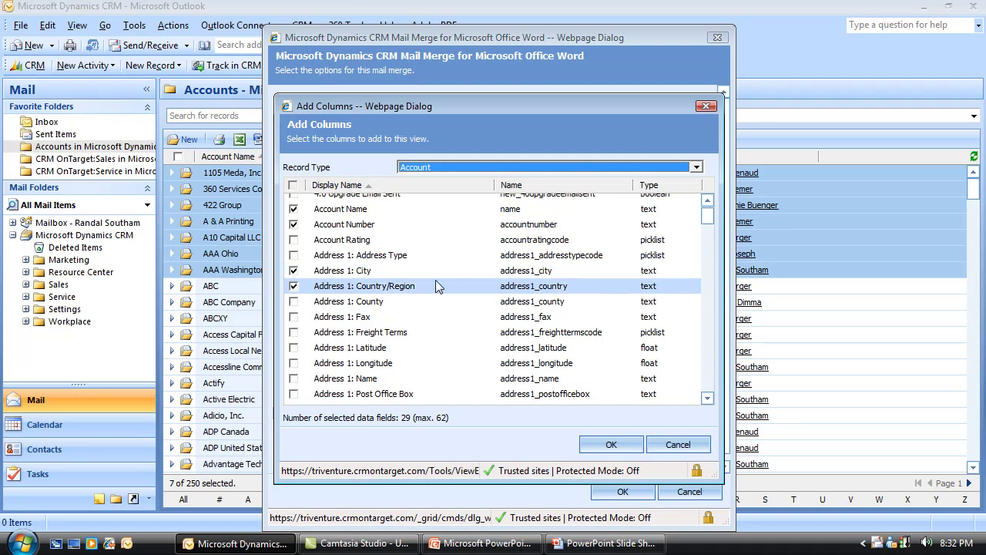
{"action": "scroll", "coordinate": [412, 286], "scroll_direction": "down", "scroll_amount": 2}
{"action": "scroll", "coordinate": [414, 286], "scroll_direction": "down", "scroll_amount": 10}
{"action": "scroll", "coordinate": [414, 287], "scroll_direction": "down", "scroll_amount": 7}
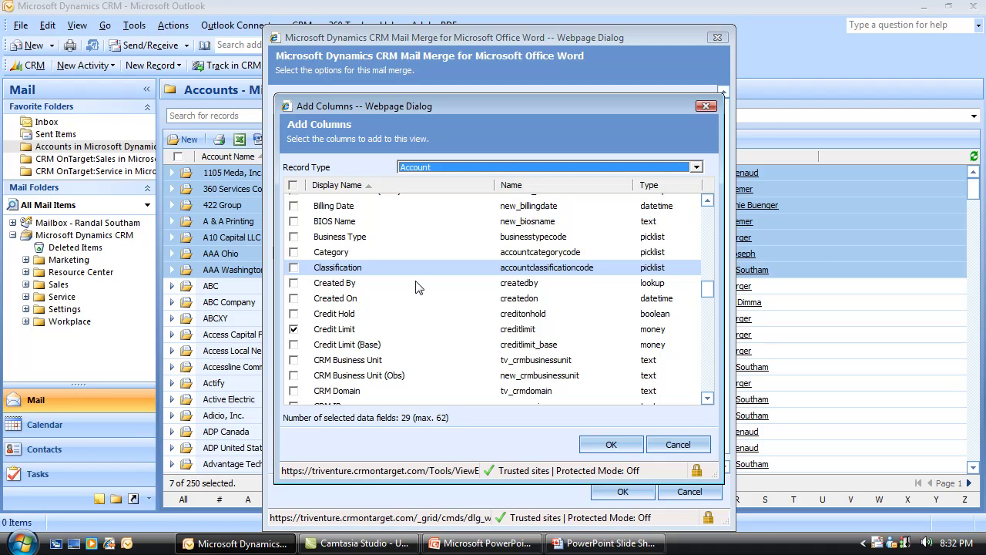
{"action": "left_click", "coordinate": [430, 168]}
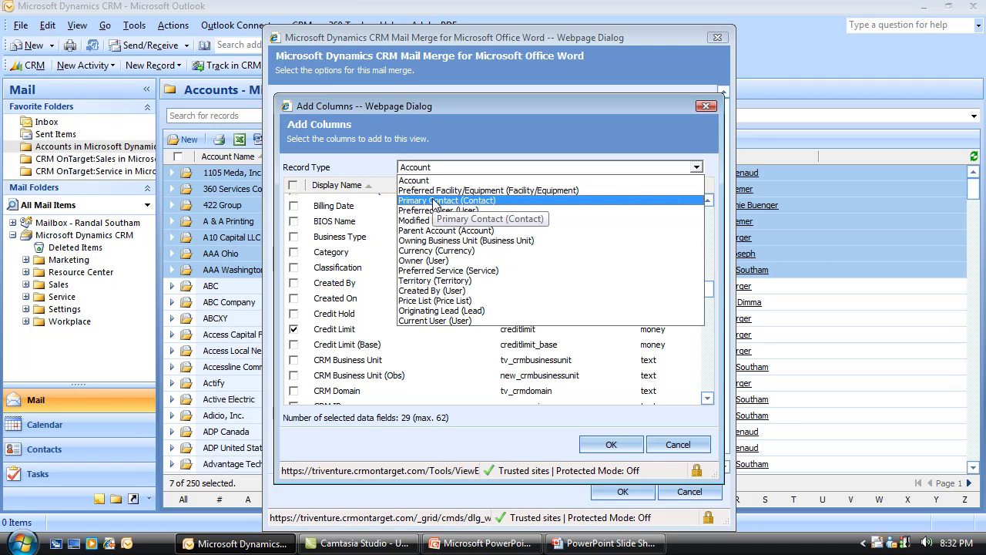
{"action": "left_click", "coordinate": [434, 201]}
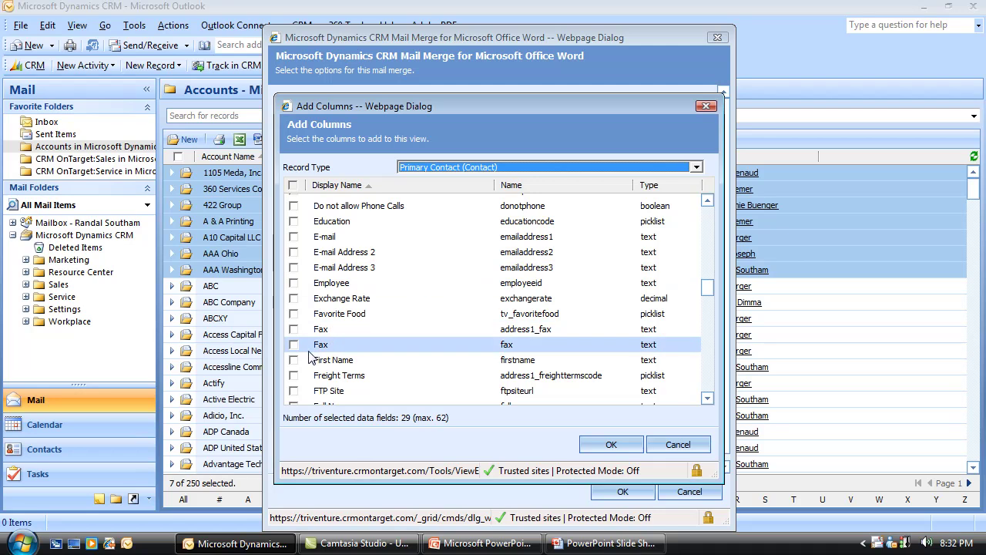
{"action": "left_click", "coordinate": [385, 360]}
{"action": "scroll", "coordinate": [406, 359], "scroll_direction": "down", "scroll_amount": 4}
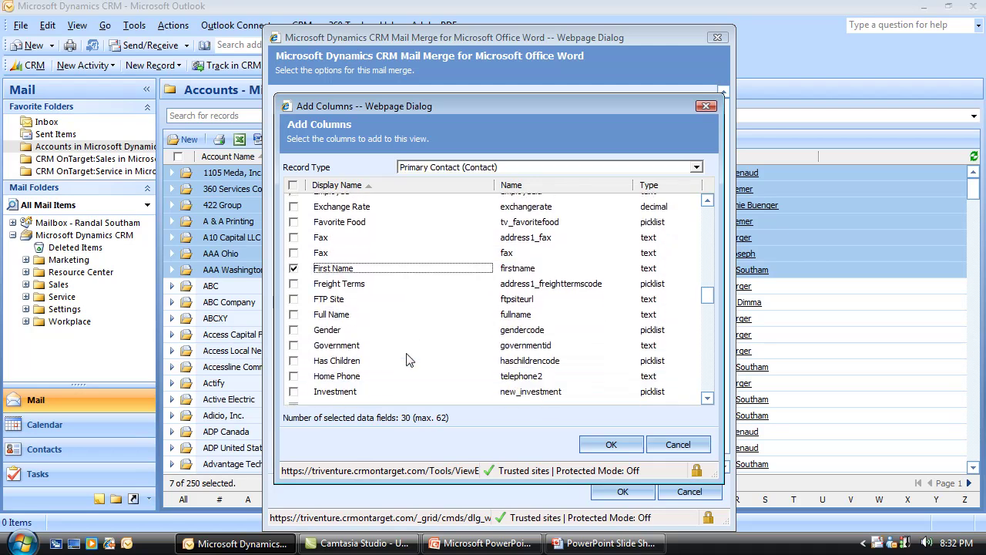
{"action": "left_click", "coordinate": [316, 358]}
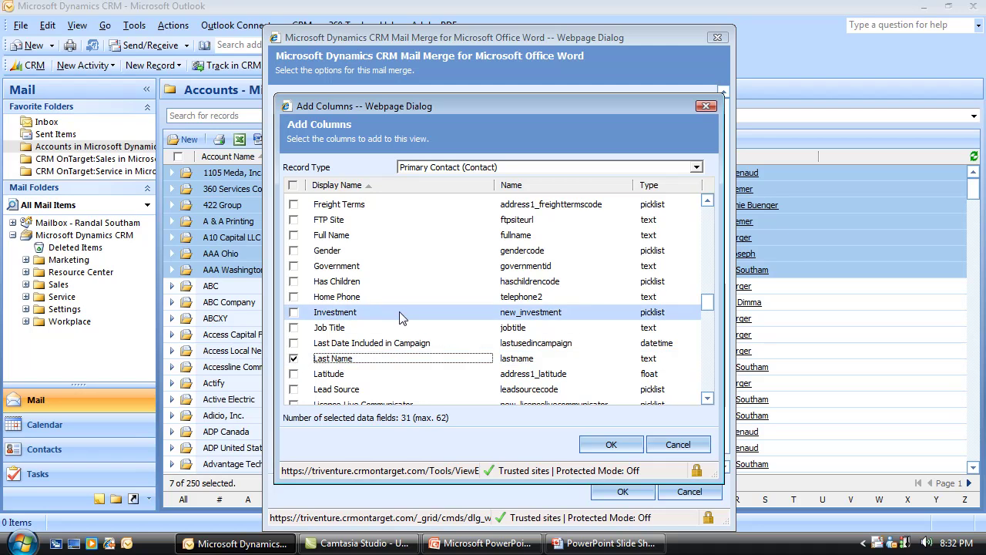
{"action": "left_click", "coordinate": [478, 169]}
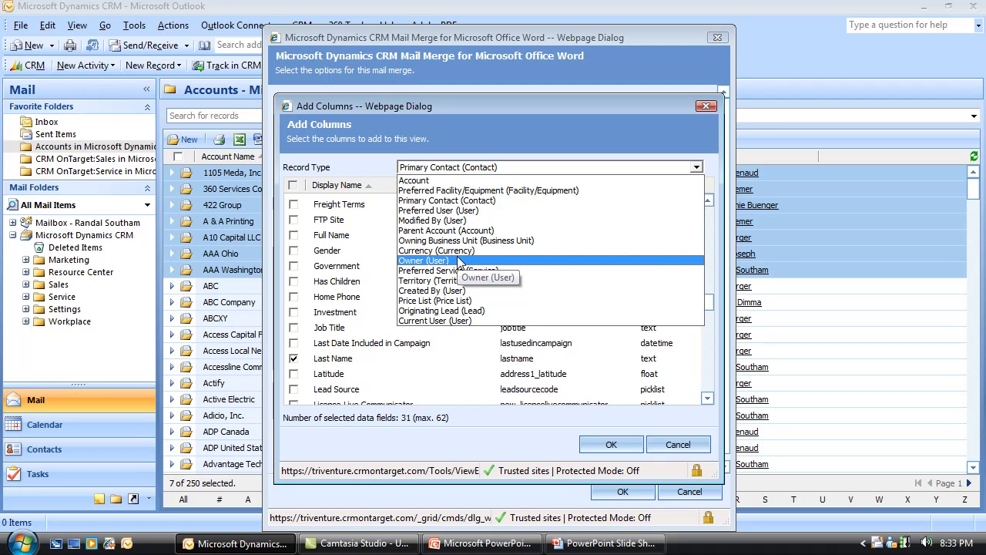
Step: Add the lead's Lead Source and the owner's First Name, Full Name, Job Title and Last Name fields
{"action": "left_click", "coordinate": [463, 312]}
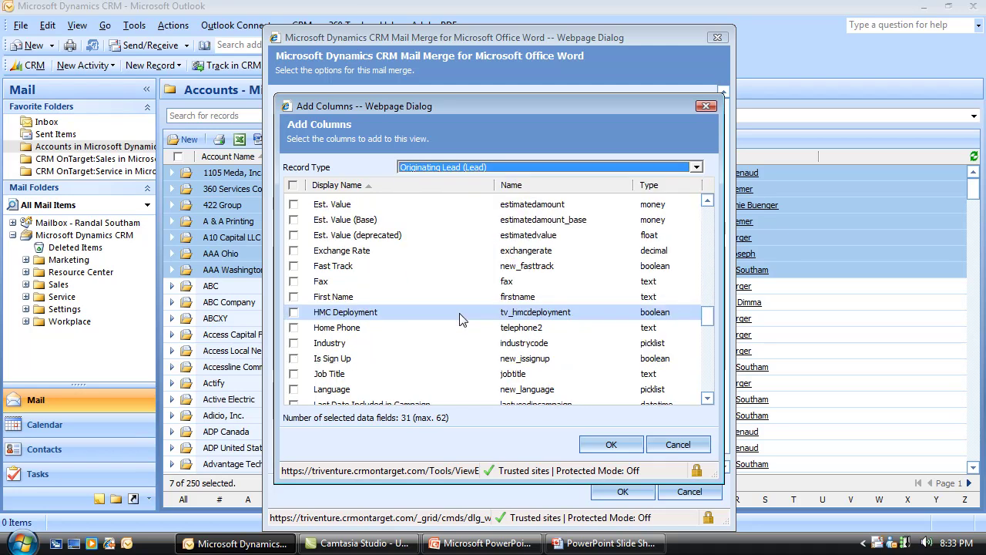
{"action": "scroll", "coordinate": [453, 311], "scroll_direction": "down", "scroll_amount": 2}
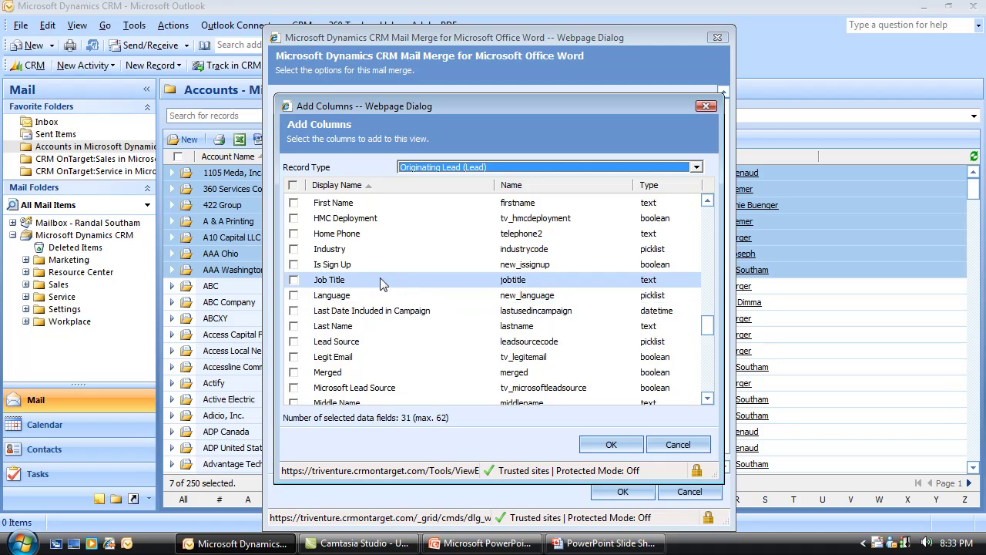
{"action": "left_click", "coordinate": [293, 341]}
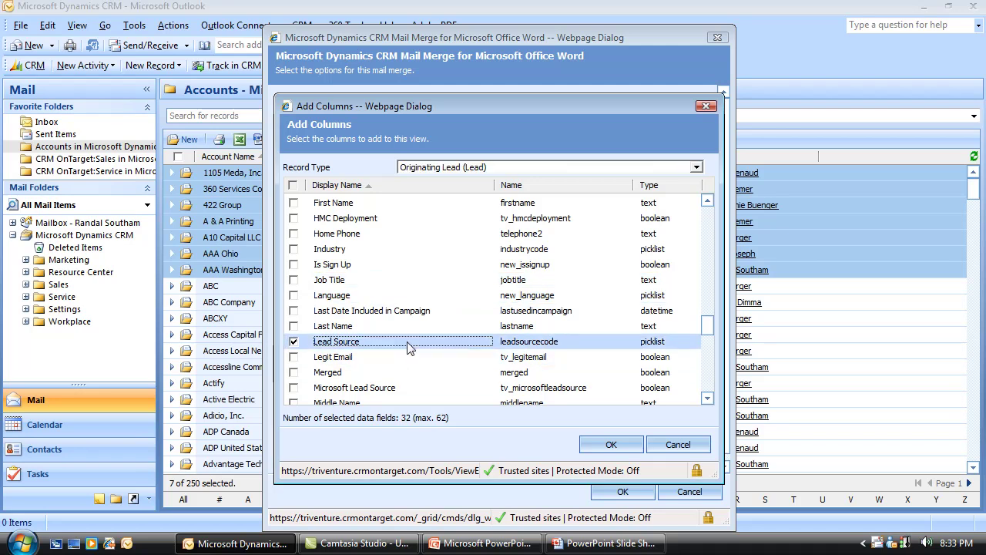
{"action": "left_click", "coordinate": [443, 167]}
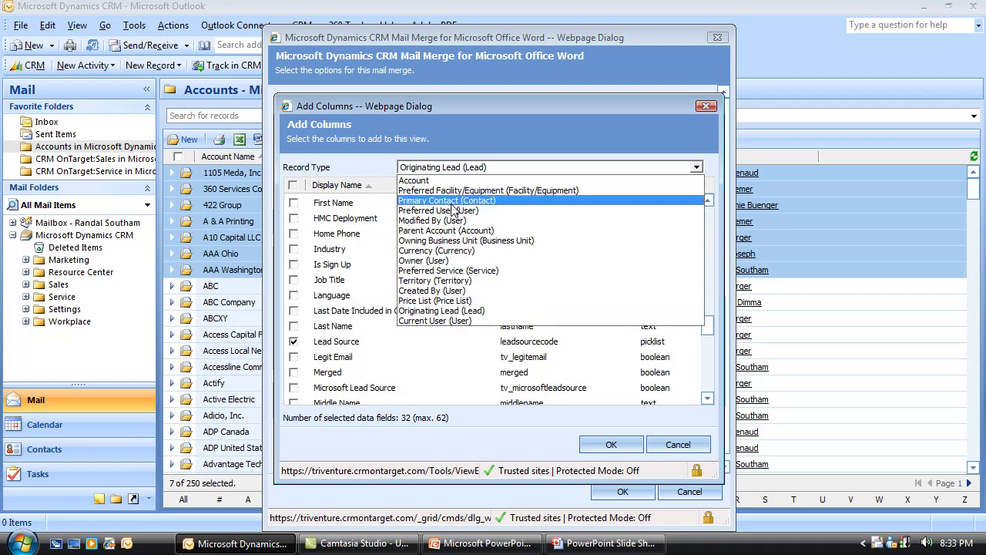
{"action": "left_click", "coordinate": [456, 262]}
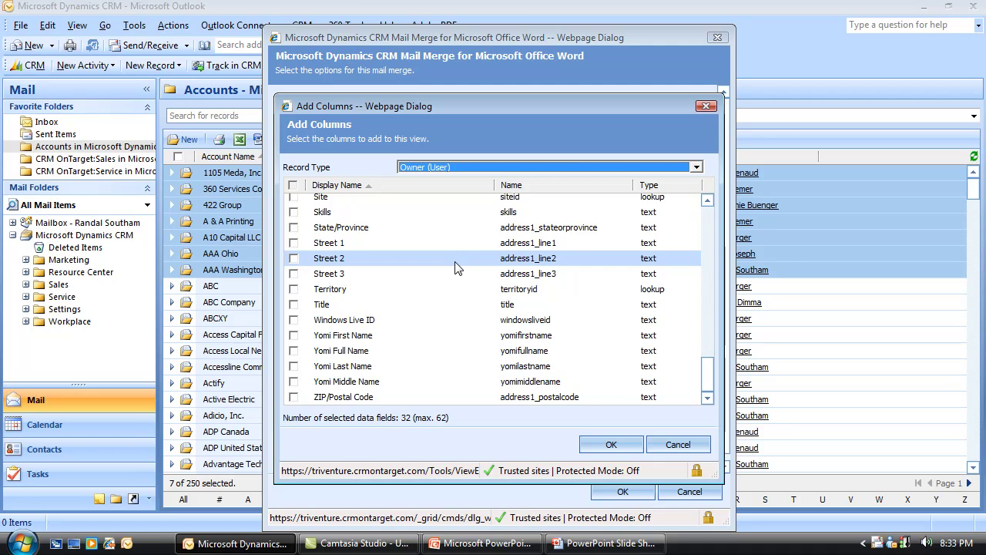
{"action": "scroll", "coordinate": [439, 281], "scroll_direction": "up", "scroll_amount": 15}
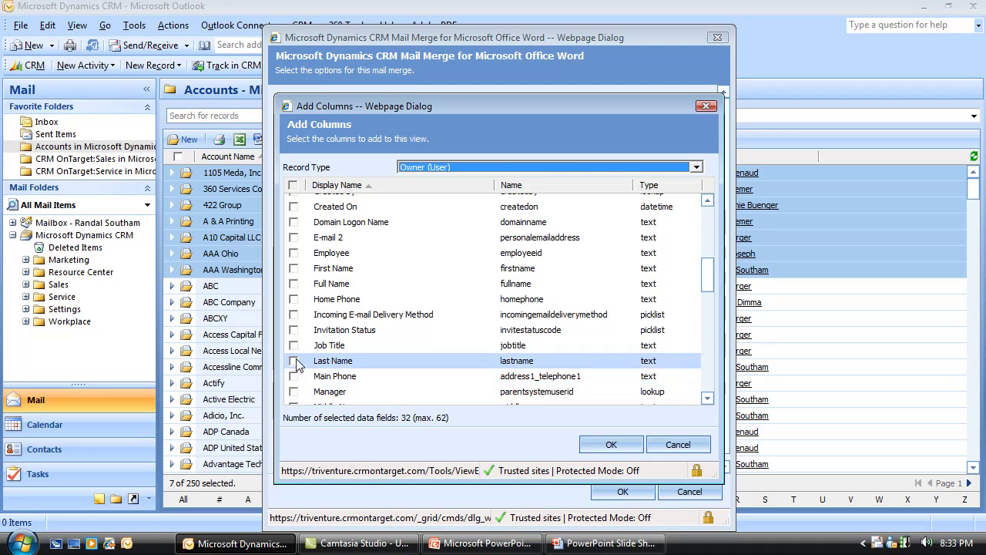
{"action": "left_click", "coordinate": [293, 268]}
{"action": "left_click", "coordinate": [293, 283]}
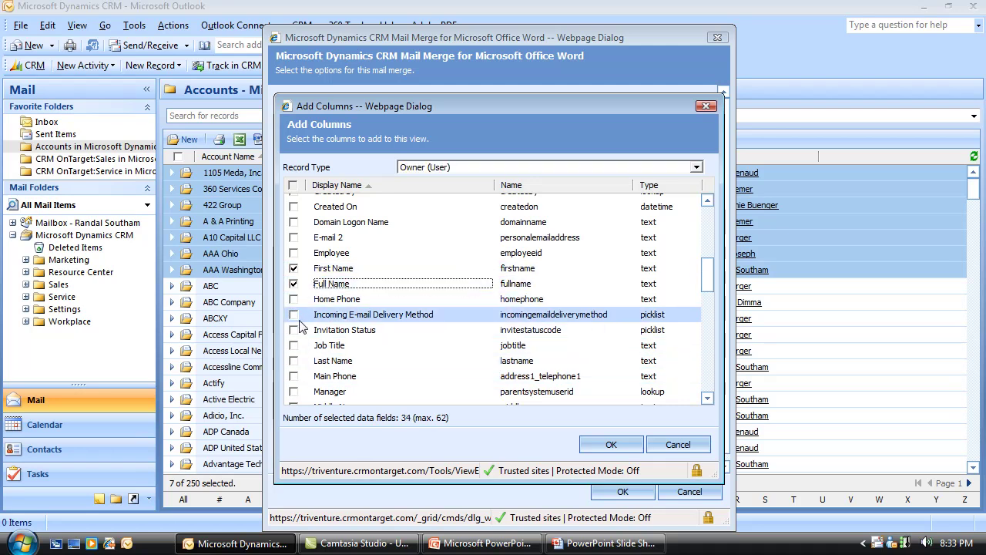
{"action": "left_click", "coordinate": [294, 345]}
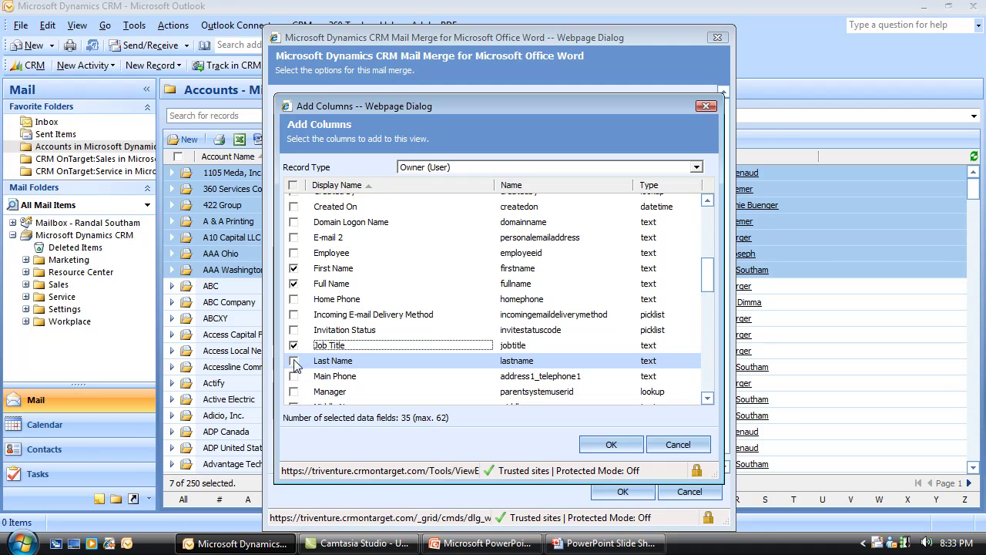
{"action": "left_click", "coordinate": [299, 360]}
Step: Add the owner's Manager, Mobile Phone and Primary E-mail fields and confirm all 39 fields
{"action": "scroll", "coordinate": [298, 355], "scroll_direction": "down", "scroll_amount": 1}
{"action": "left_click", "coordinate": [297, 354]}
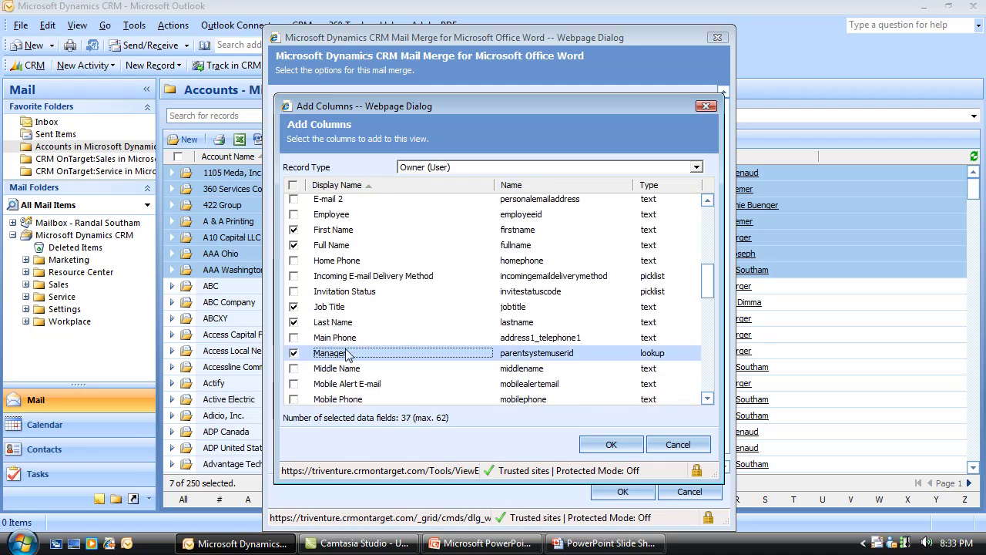
{"action": "scroll", "coordinate": [298, 358], "scroll_direction": "down", "scroll_amount": 1}
{"action": "left_click", "coordinate": [296, 355]}
{"action": "scroll", "coordinate": [306, 361], "scroll_direction": "down", "scroll_amount": 6}
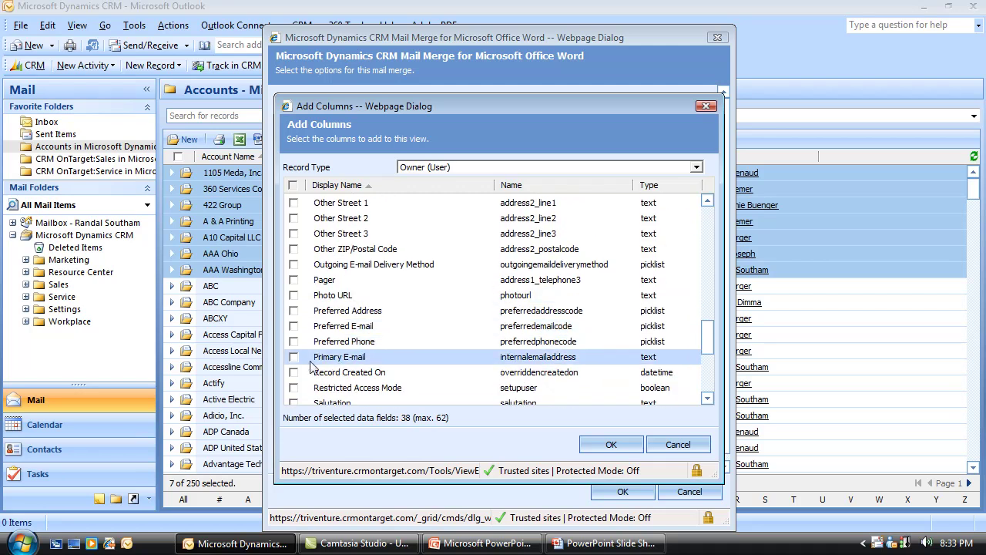
{"action": "left_click", "coordinate": [295, 358]}
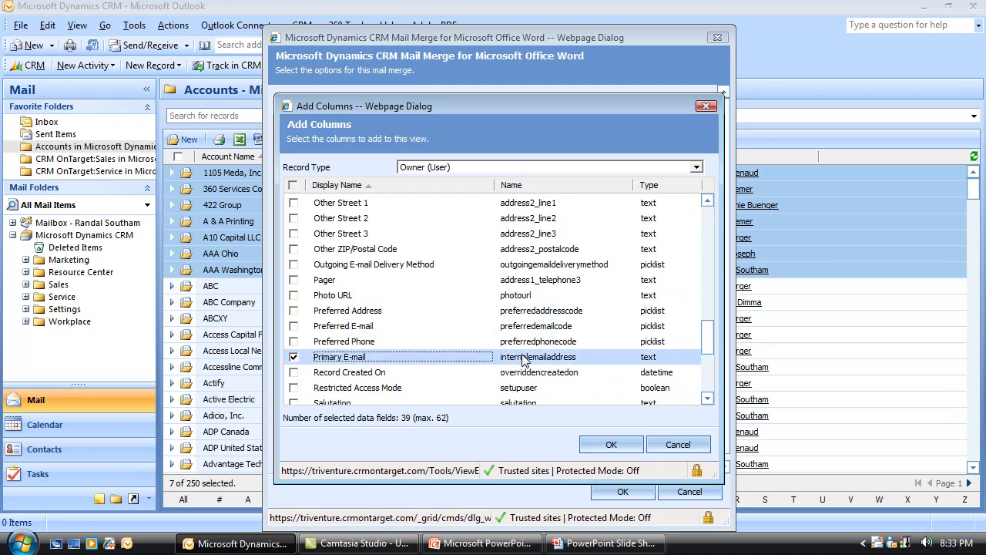
{"action": "left_click", "coordinate": [595, 446]}
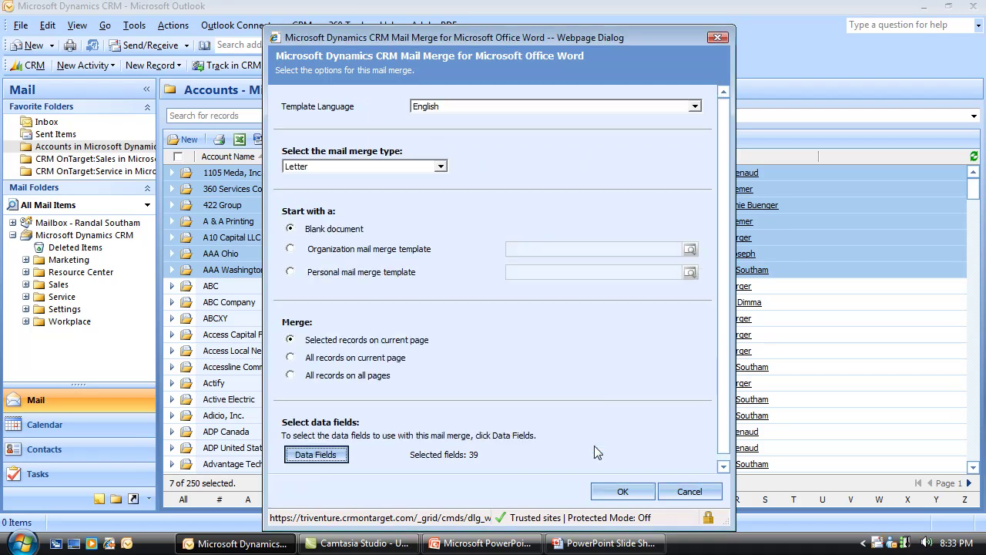
Step: Confirm the CRM mail merge settings and accept the recipient list in Word's Document1
{"action": "left_click", "coordinate": [615, 492]}
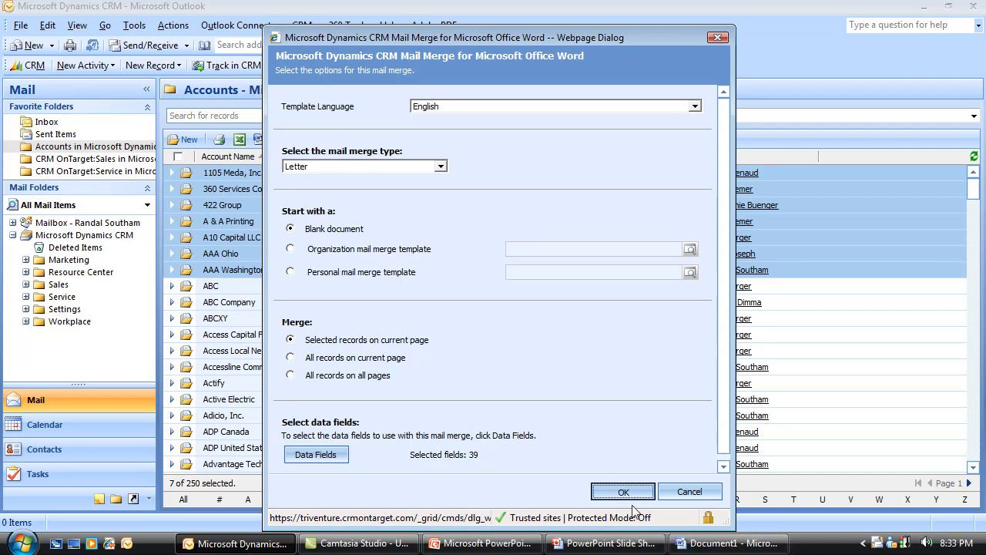
{"action": "left_click", "coordinate": [702, 543]}
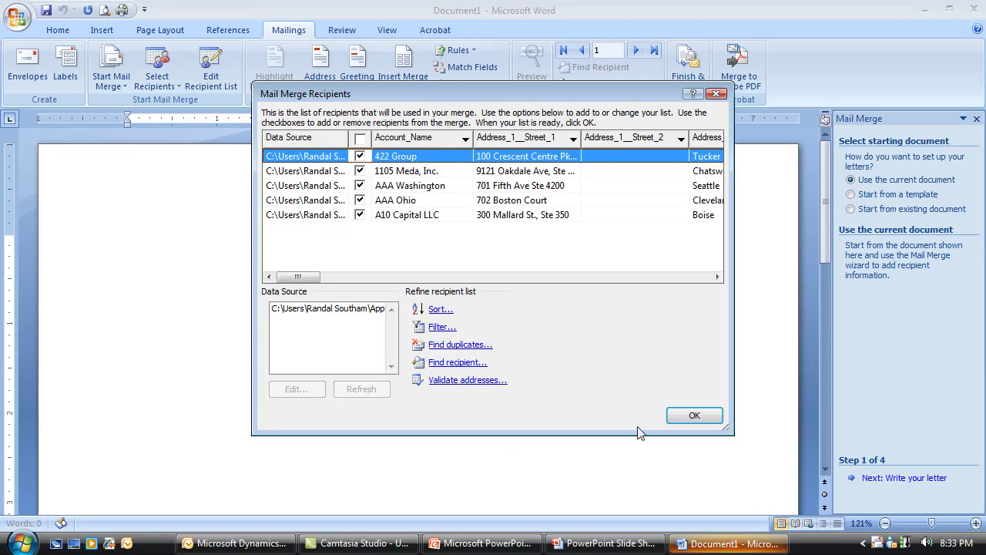
{"action": "left_click", "coordinate": [674, 418]}
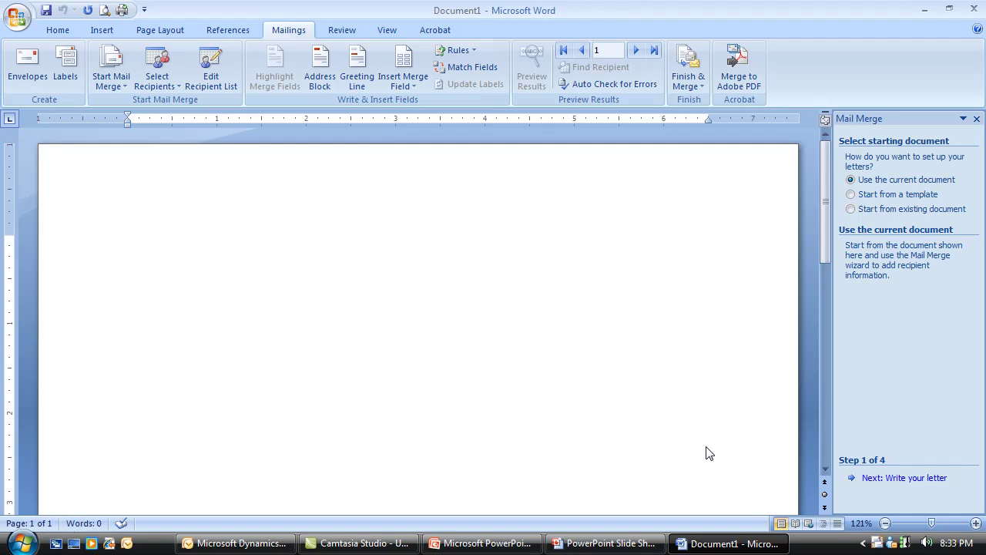
Step: Insert the CRM On Target logo, shrink it to 1.62" wide, behind text at the top right
{"action": "left_click", "coordinate": [884, 478]}
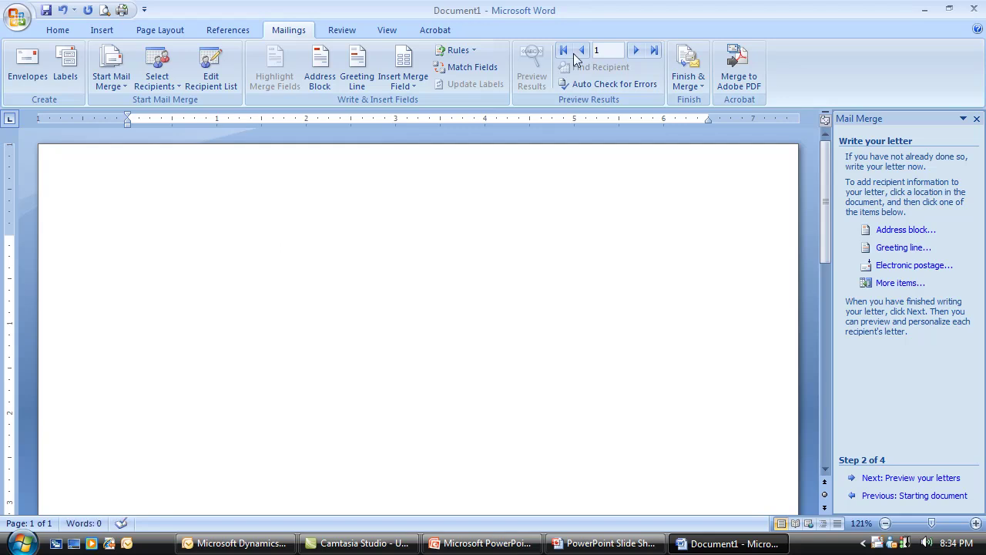
{"action": "left_click", "coordinate": [101, 30]}
{"action": "left_click", "coordinate": [167, 67]}
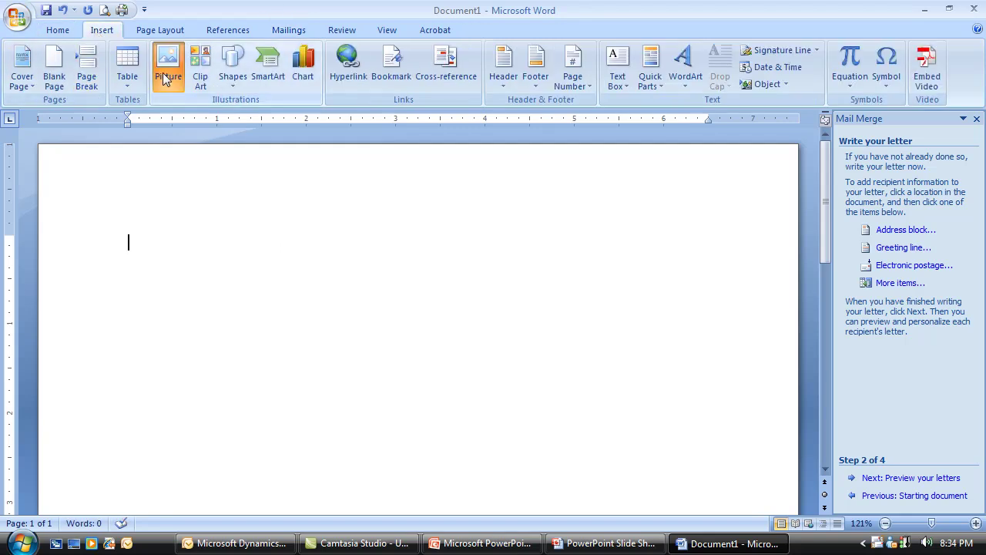
{"action": "double_click", "coordinate": [220, 121]}
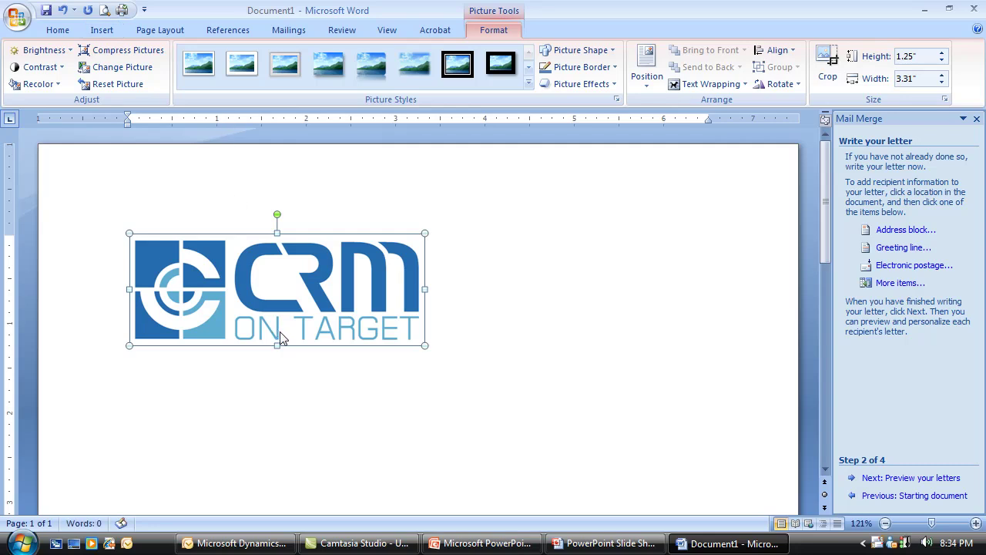
{"action": "left_click_drag", "start_coordinate": [426, 234], "coordinate": [274, 324]}
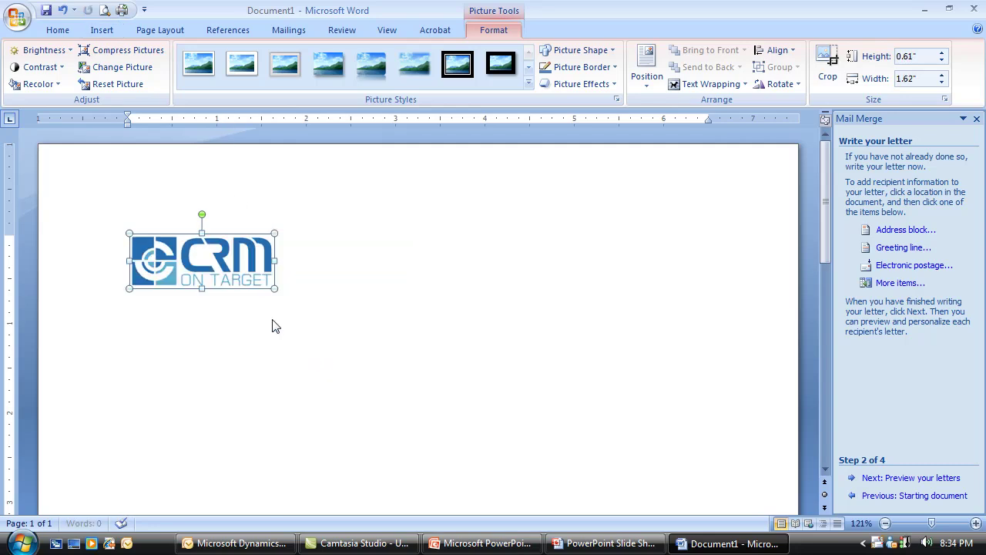
{"action": "left_click", "coordinate": [708, 84]}
{"action": "left_click", "coordinate": [711, 154]}
{"action": "left_click_drag", "start_coordinate": [221, 250], "coordinate": [697, 202]}
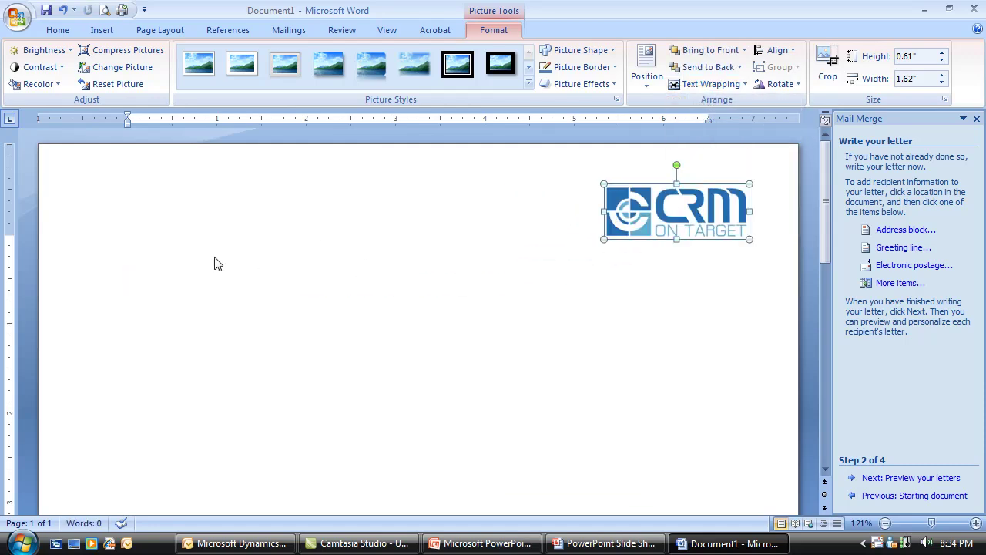
{"action": "left_click", "coordinate": [217, 264]}
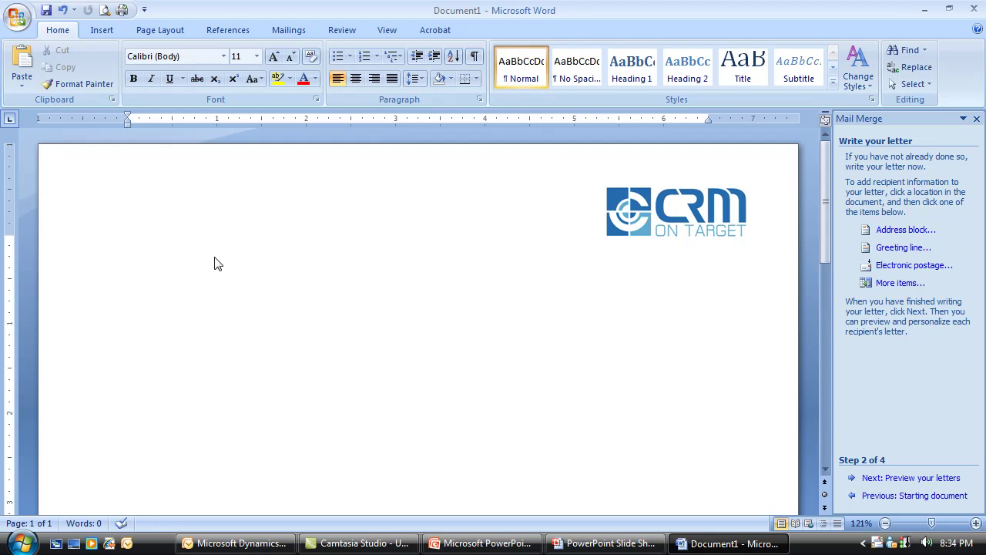
Step: Insert a Date field in the April 6, 2009 format at the top of the letter
{"action": "left_click", "coordinate": [102, 30]}
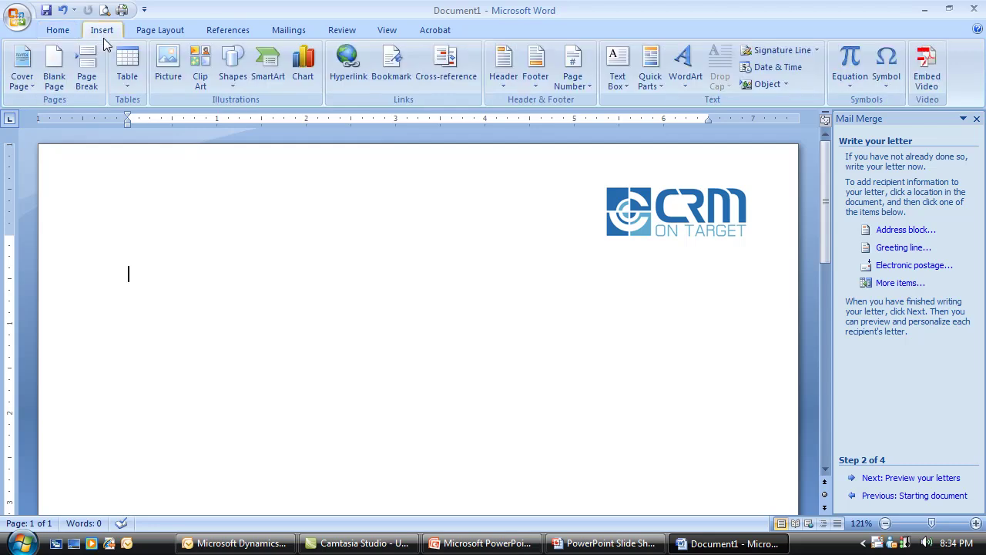
{"action": "left_click", "coordinate": [655, 87]}
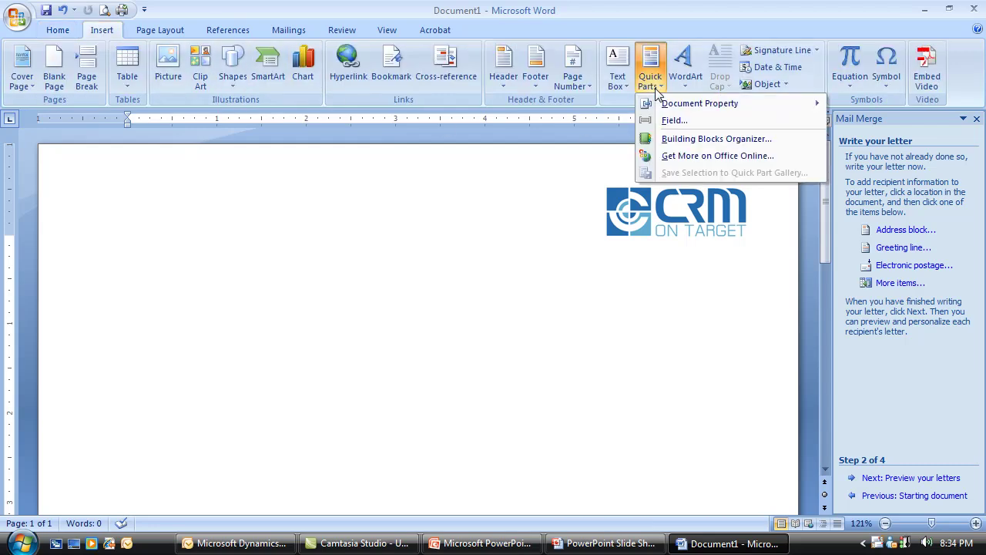
{"action": "left_click", "coordinate": [674, 122]}
{"action": "left_click", "coordinate": [354, 348]}
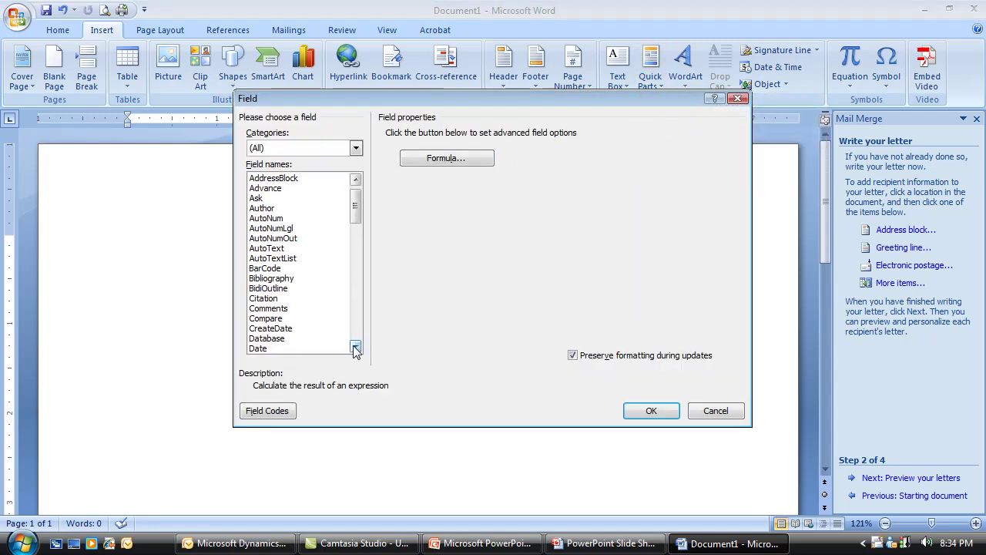
{"action": "left_click", "coordinate": [319, 348]}
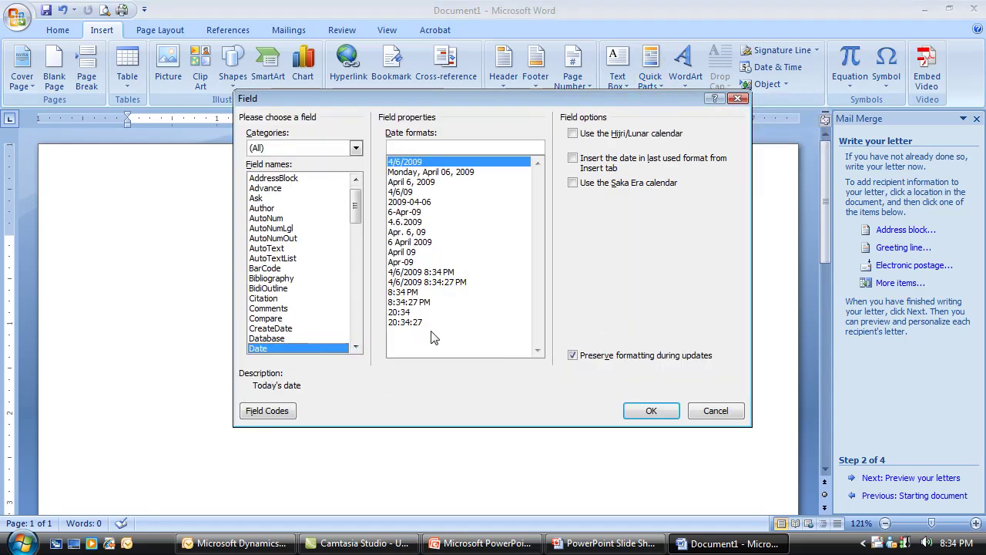
{"action": "left_click", "coordinate": [439, 182]}
{"action": "left_click", "coordinate": [651, 411]}
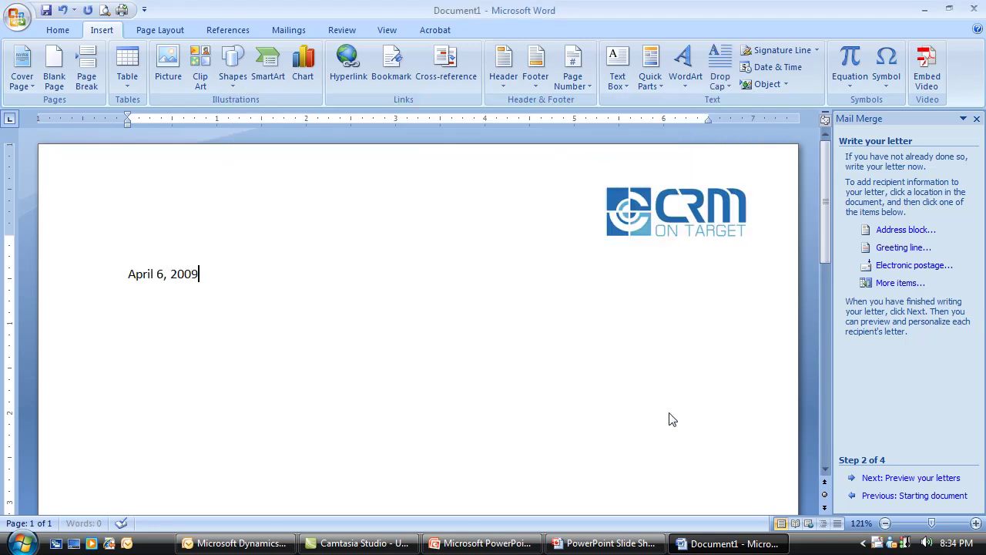
{"action": "key", "text": "Return"}
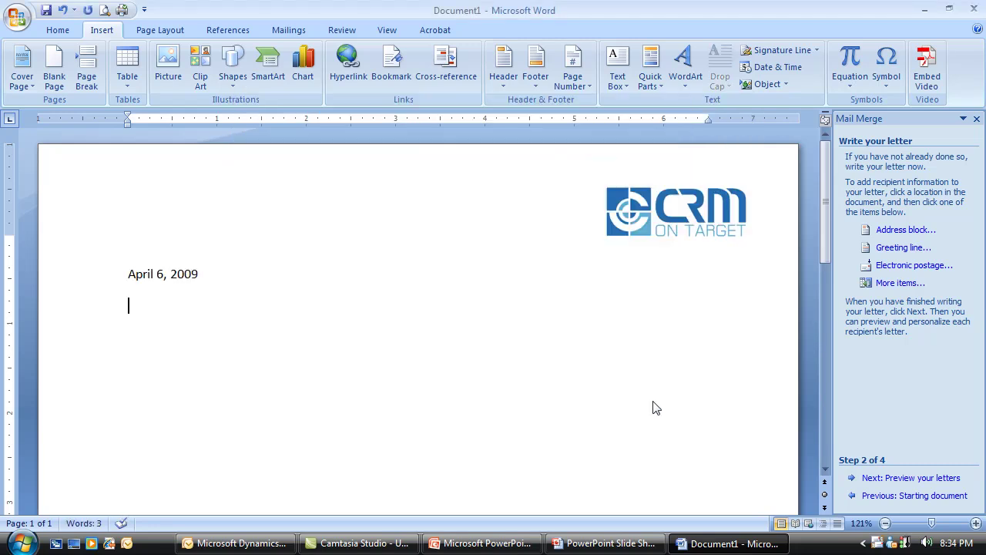
Step: Insert the «Primary_Contact» merge field on the line below the date
{"action": "left_click", "coordinate": [898, 284]}
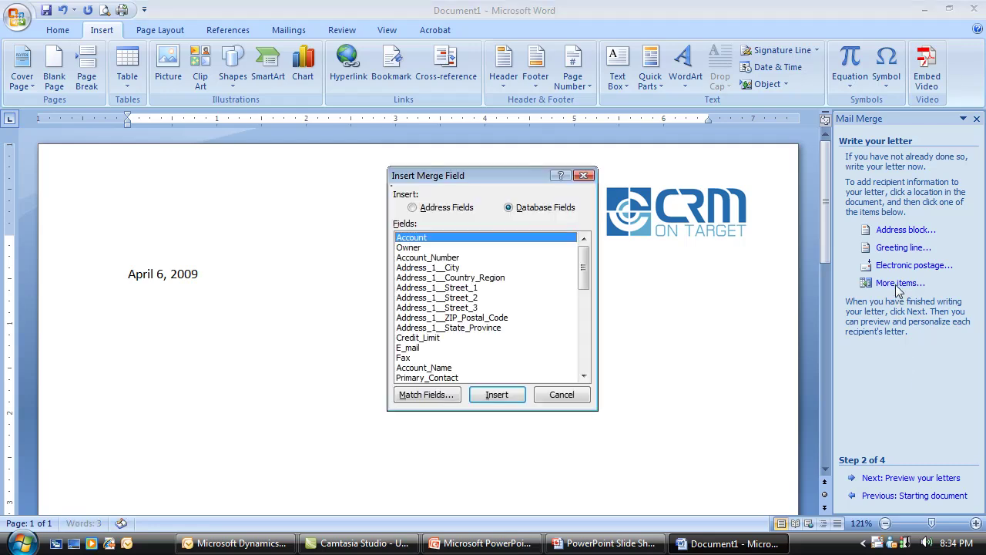
{"action": "left_click", "coordinate": [583, 376]}
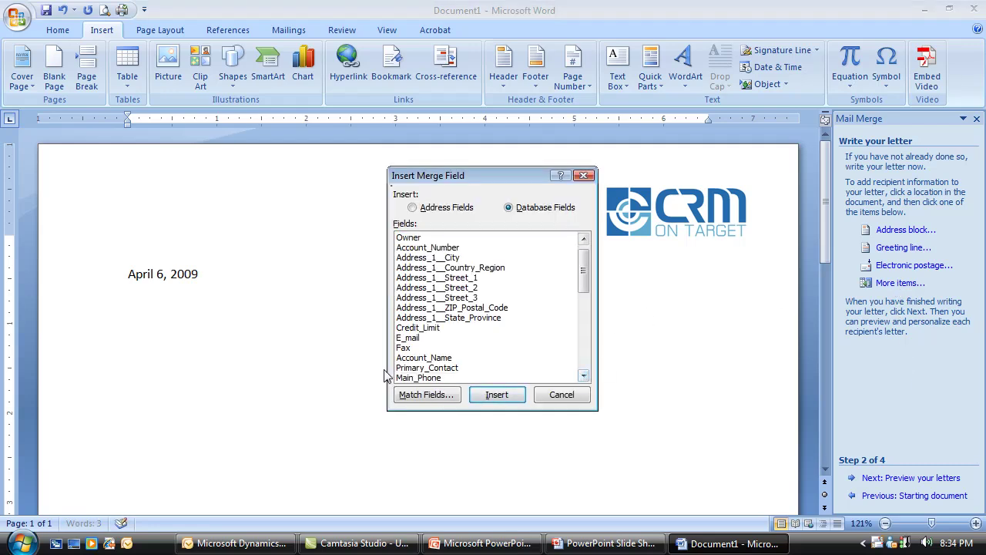
{"action": "left_click", "coordinate": [425, 368]}
{"action": "left_click", "coordinate": [497, 397]}
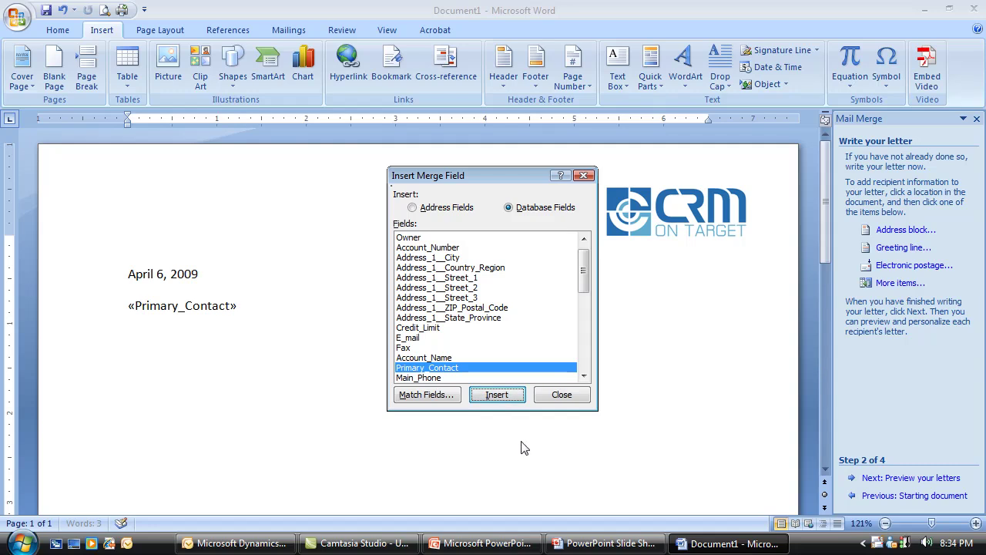
{"action": "left_click", "coordinate": [561, 396]}
{"action": "key", "text": "Return"}
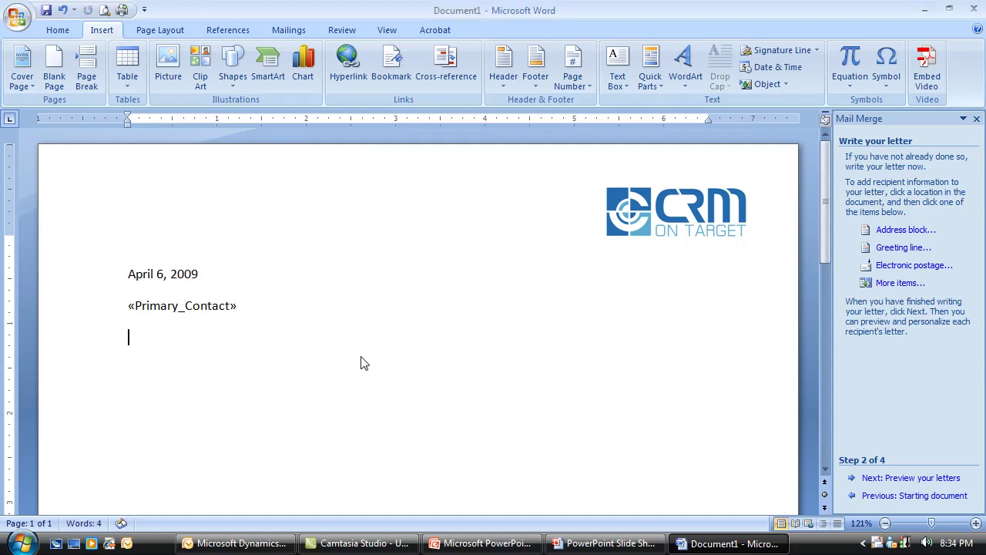
Step: Insert an «AddressBlock» field without the recipient's name below «Primary_Contact»
{"action": "left_click", "coordinate": [901, 231]}
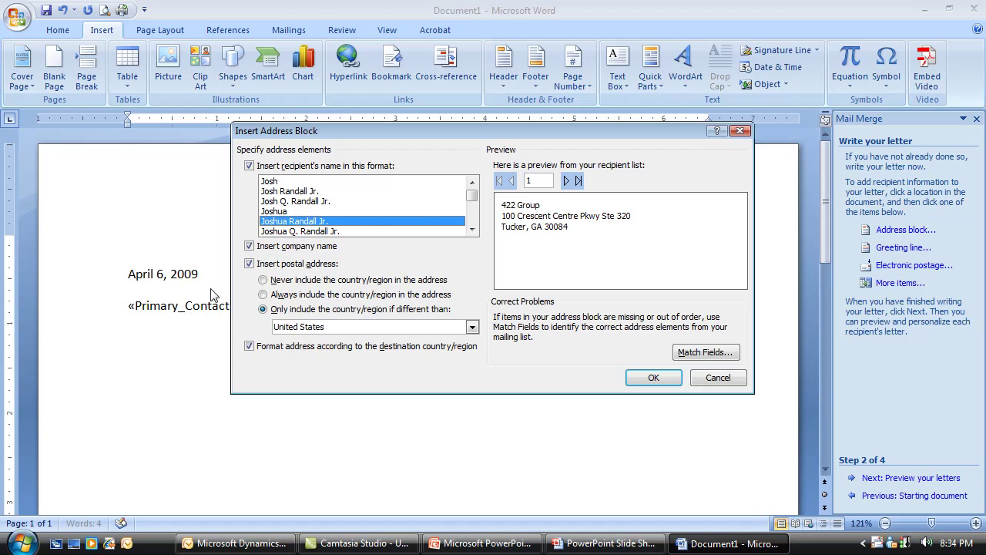
{"action": "left_click", "coordinate": [248, 166]}
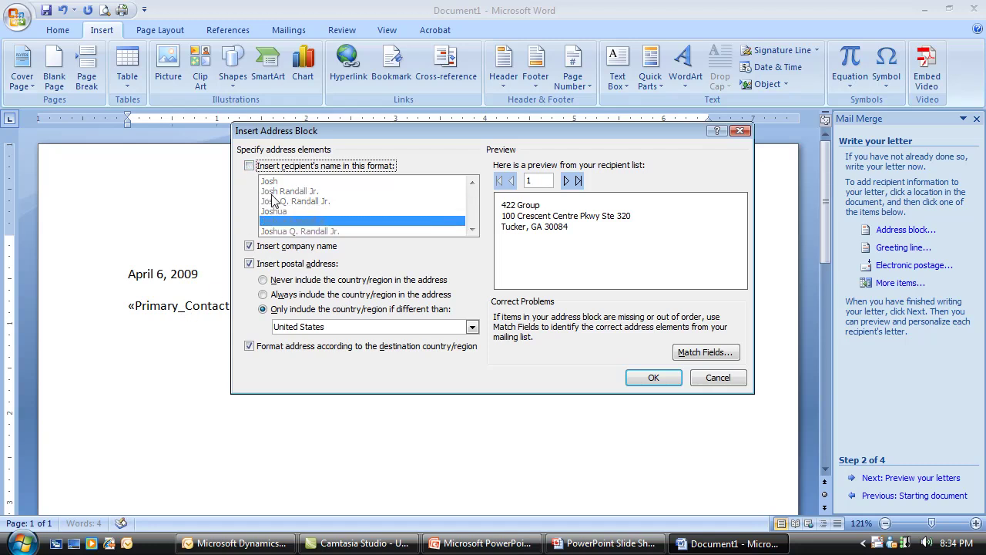
{"action": "left_click", "coordinate": [646, 377]}
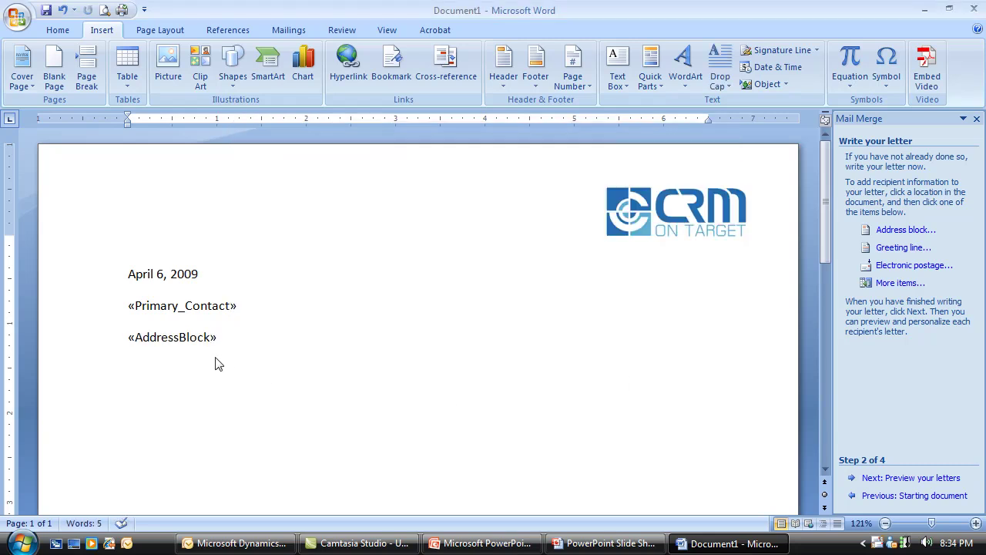
{"action": "key", "text": "Return"}
Step: Remove the space after paragraph from the «Primary_Contact» and «AddressBlock» lines
{"action": "left_click", "coordinate": [151, 308]}
{"action": "double_click", "coordinate": [151, 308]}
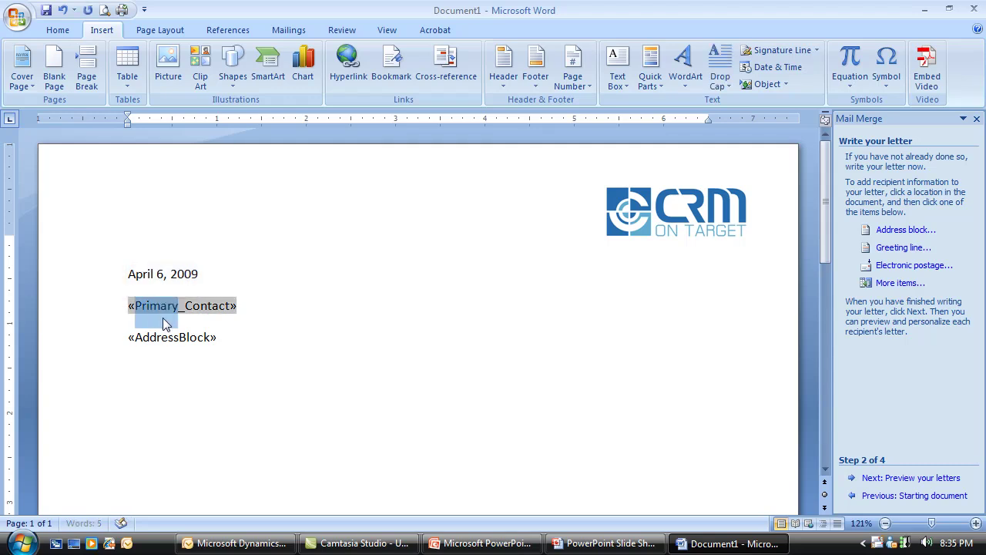
{"action": "left_click_drag", "start_coordinate": [163, 317], "coordinate": [183, 337]}
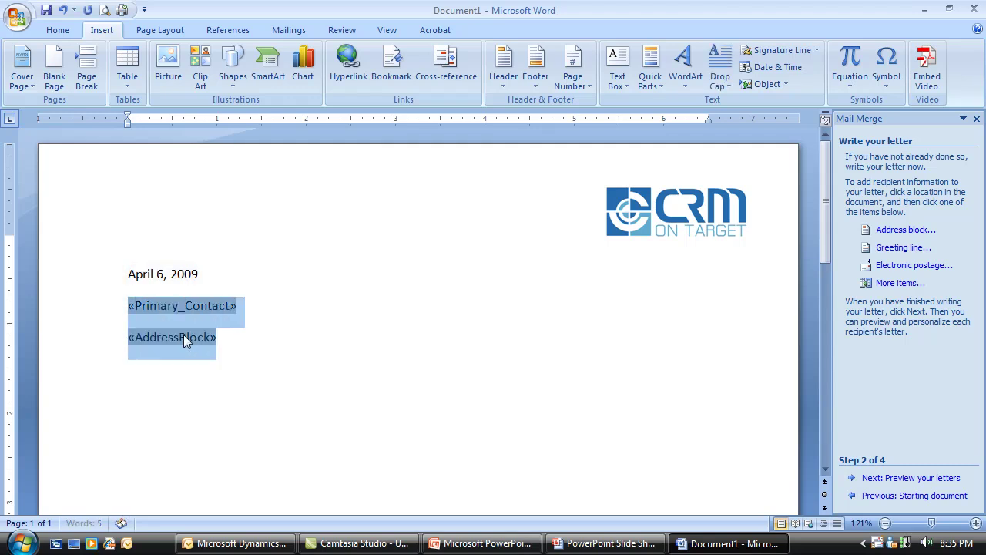
{"action": "left_click", "coordinate": [49, 34]}
{"action": "left_click", "coordinate": [416, 80]}
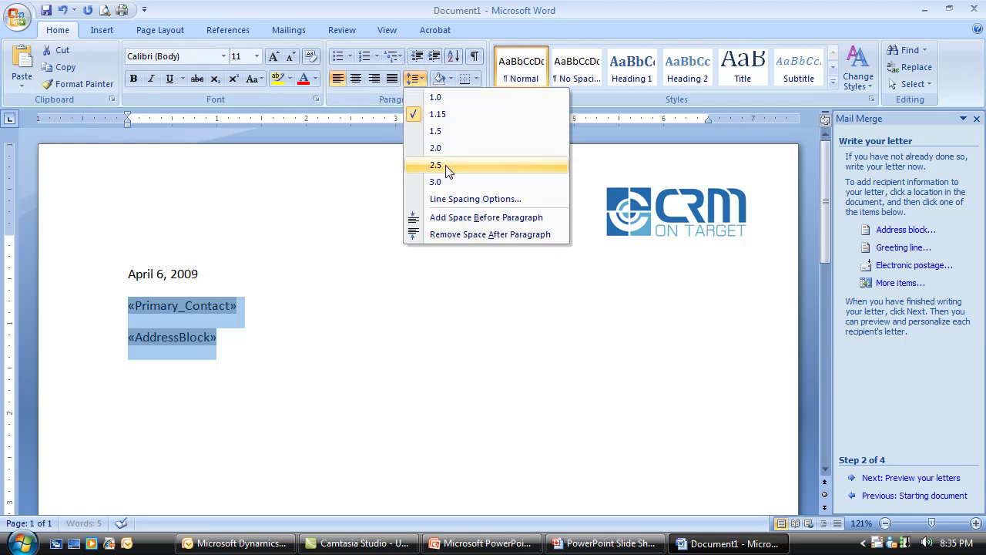
{"action": "left_click", "coordinate": [496, 234]}
{"action": "left_click", "coordinate": [171, 369]}
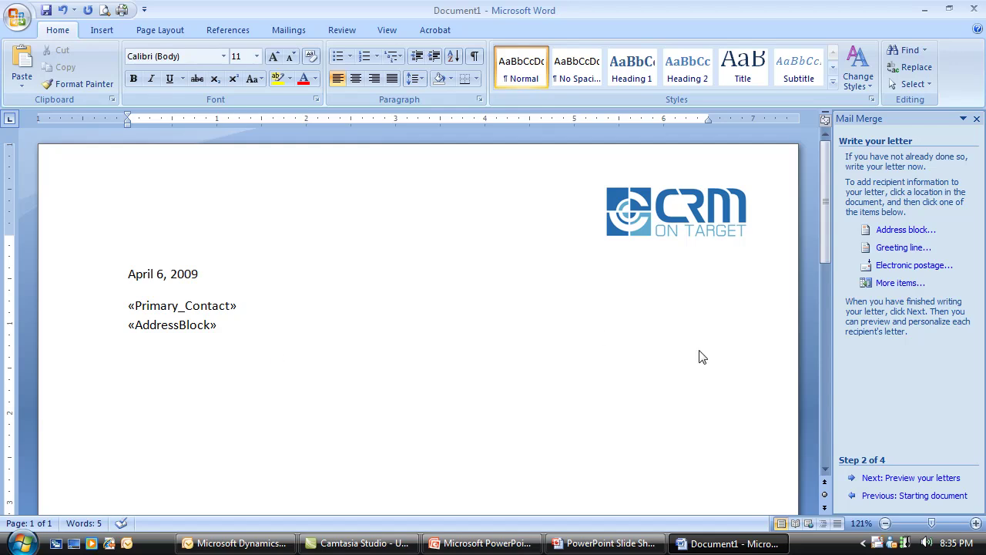
{"action": "left_click", "coordinate": [888, 249]}
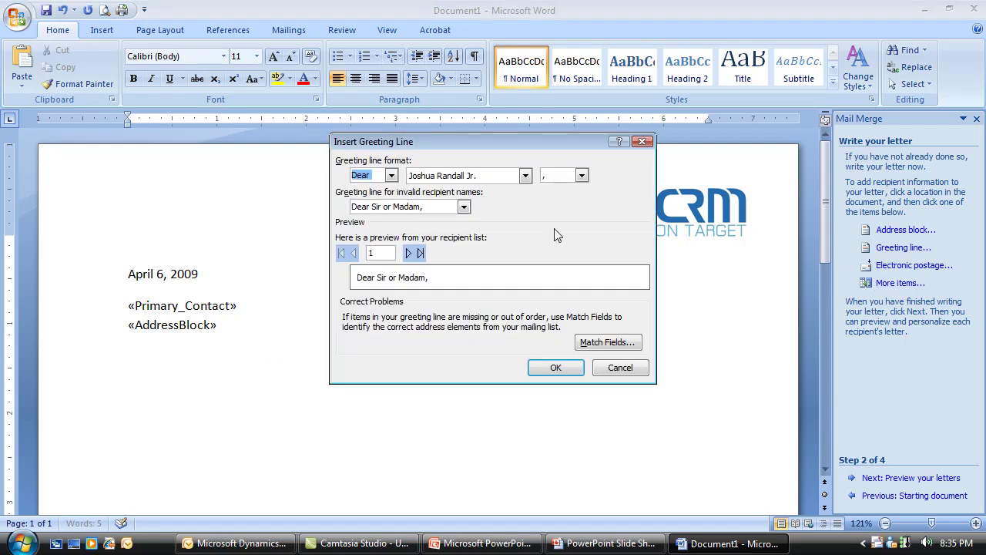
Step: Set the greeting to first name only, matching First Name to Primary_Contact_First_Name
{"action": "left_click", "coordinate": [524, 175]}
{"action": "scroll", "coordinate": [531, 221], "scroll_direction": "down", "scroll_amount": 2}
{"action": "left_click", "coordinate": [473, 230]}
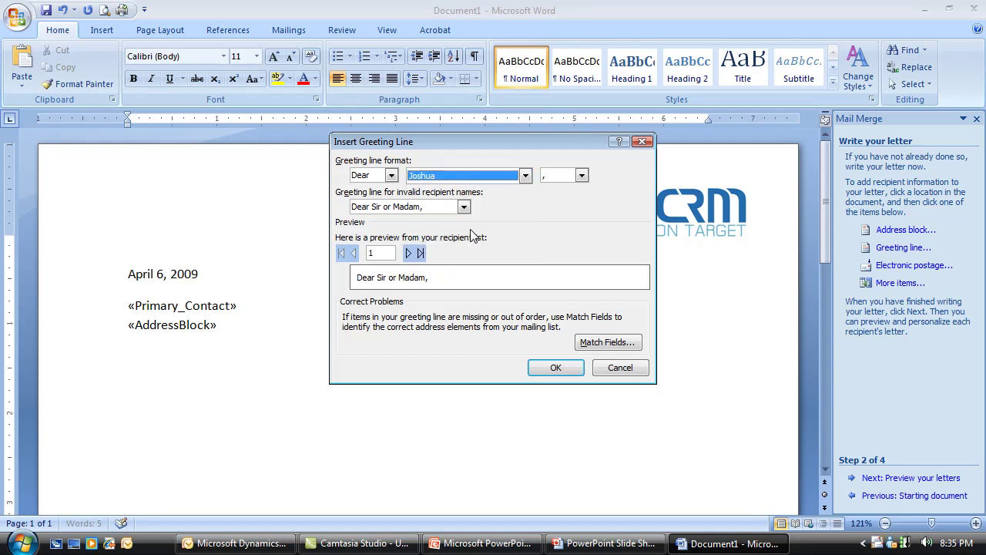
{"action": "left_click", "coordinate": [598, 344]}
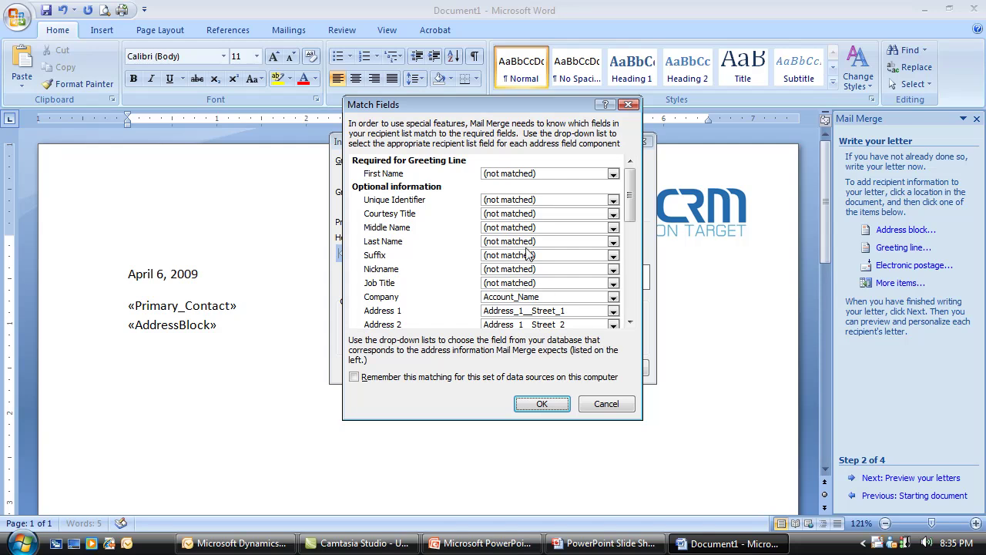
{"action": "left_click", "coordinate": [499, 173]}
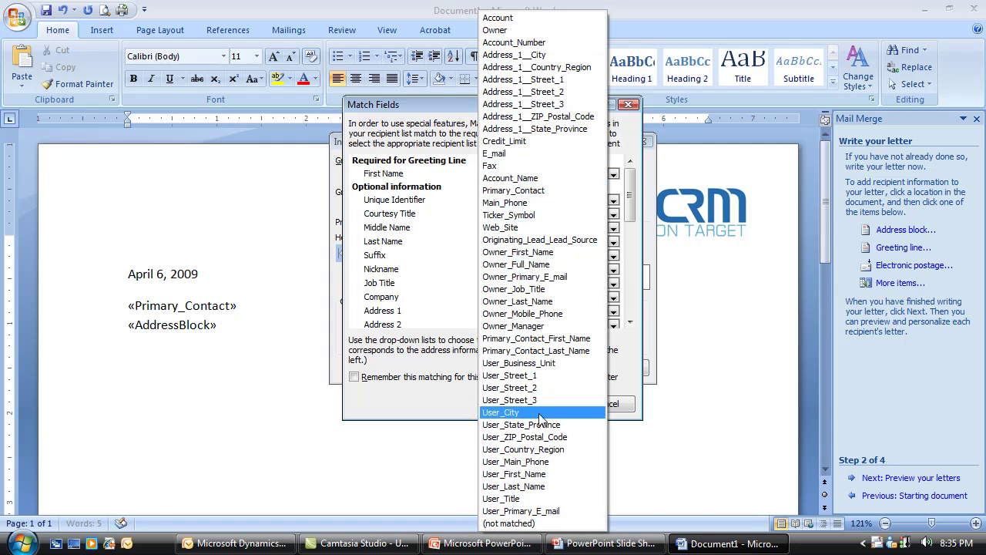
{"action": "left_click", "coordinate": [543, 339]}
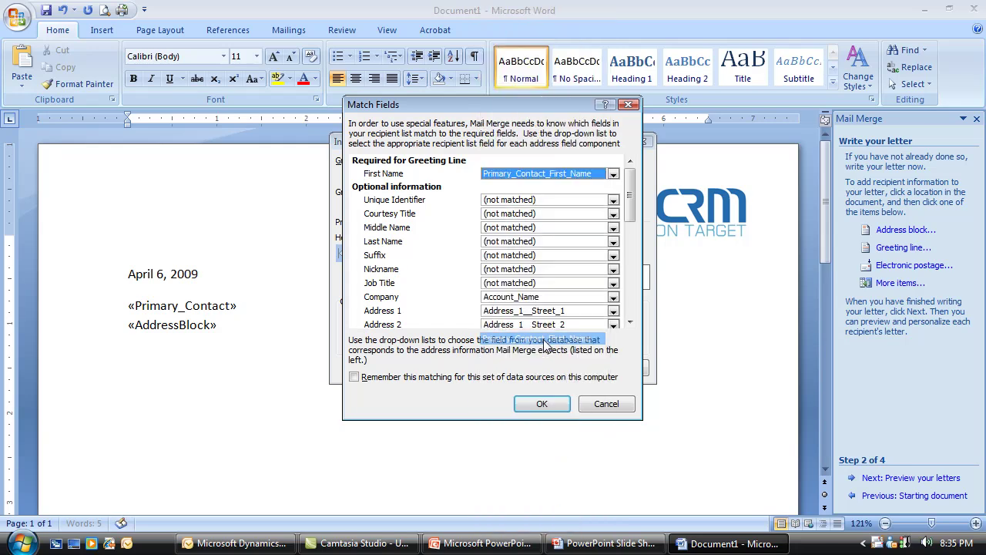
{"action": "left_click", "coordinate": [560, 404]}
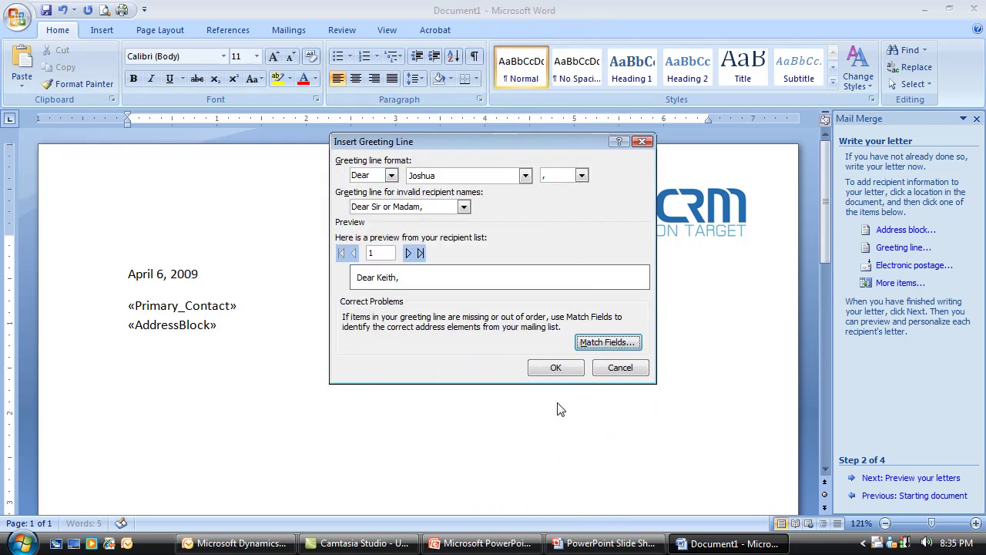
Step: Preview the greeting for the next two recipients and insert the «GreetingLine» field
{"action": "left_click", "coordinate": [408, 254]}
{"action": "left_click", "coordinate": [408, 254]}
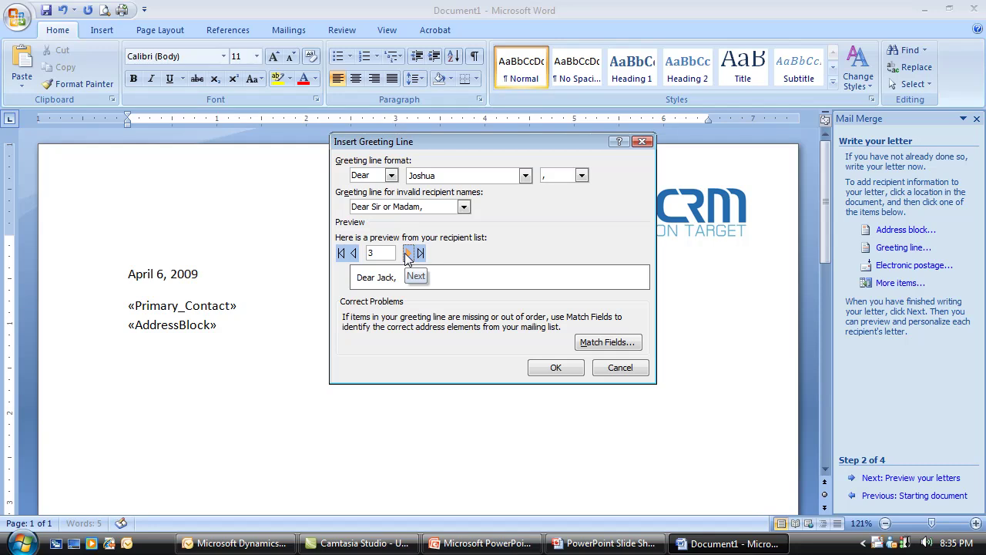
{"action": "left_click", "coordinate": [547, 368]}
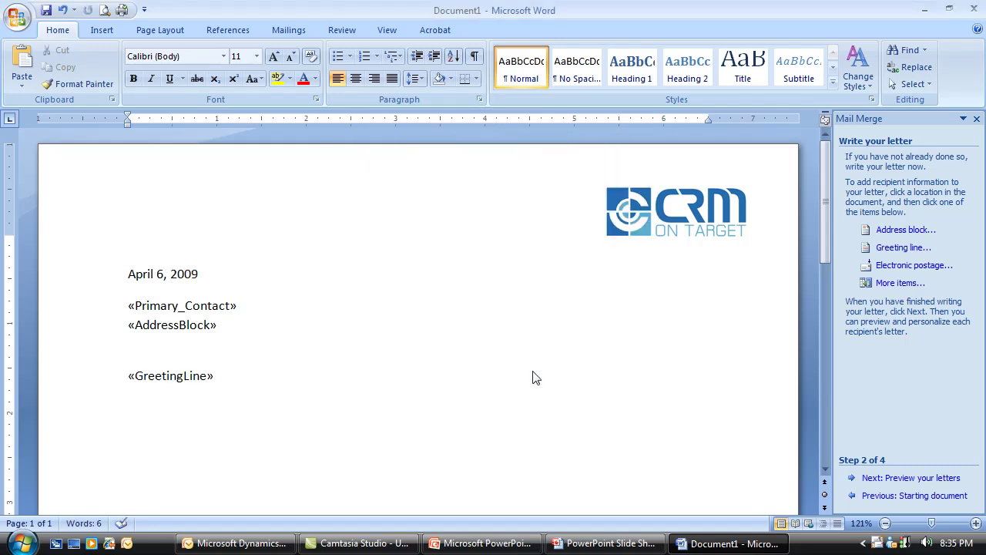
{"action": "key", "text": "Return"}
Step: Paste the letter body with placeholders like ACCOUNT NAME, LEAD SOURCE and OWNER FULL NAME
{"action": "key", "text": "ctrl+v"}
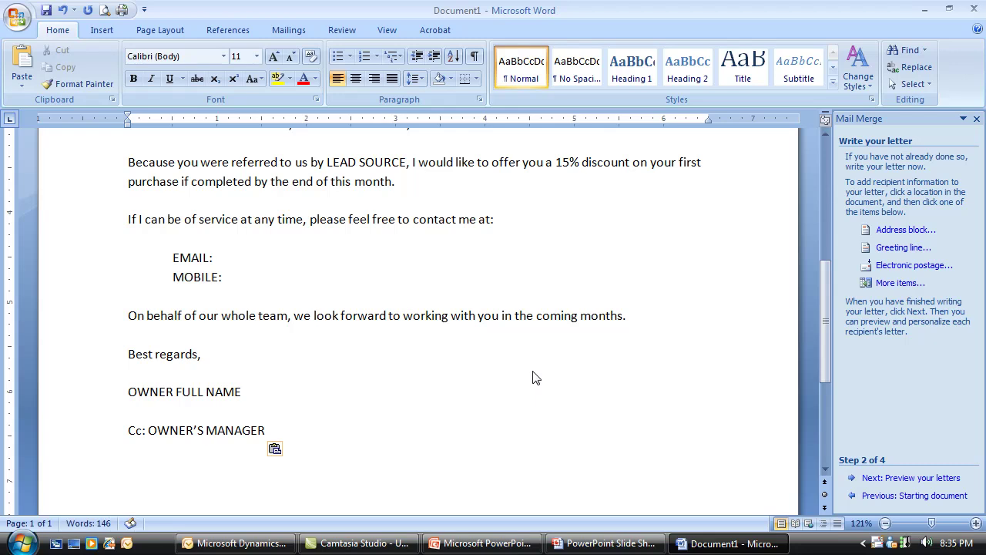
{"action": "scroll", "coordinate": [536, 378], "scroll_direction": "up", "scroll_amount": 5}
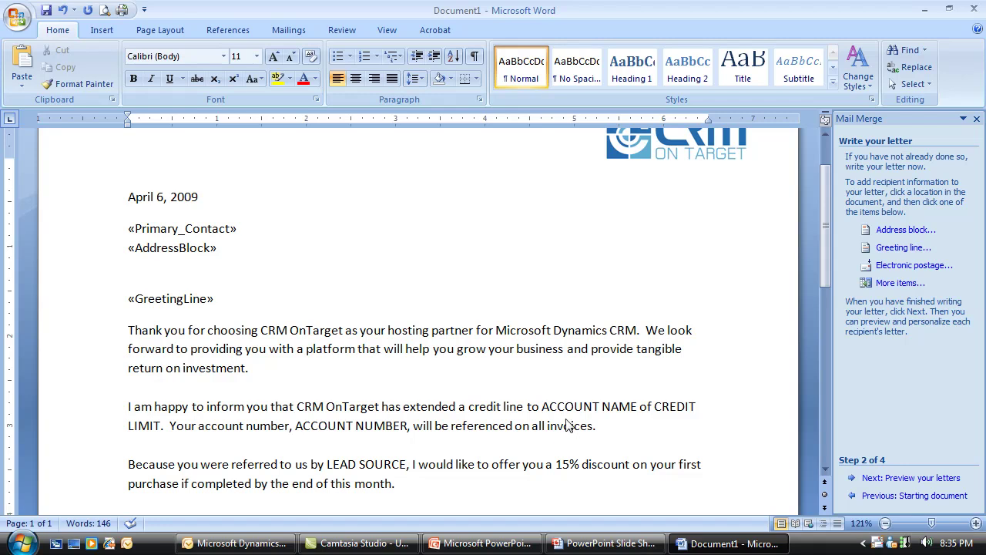
Step: Replace the ACCOUNT NAME placeholder with the «Account_Name» merge field
{"action": "left_click_drag", "start_coordinate": [563, 409], "coordinate": [632, 408]}
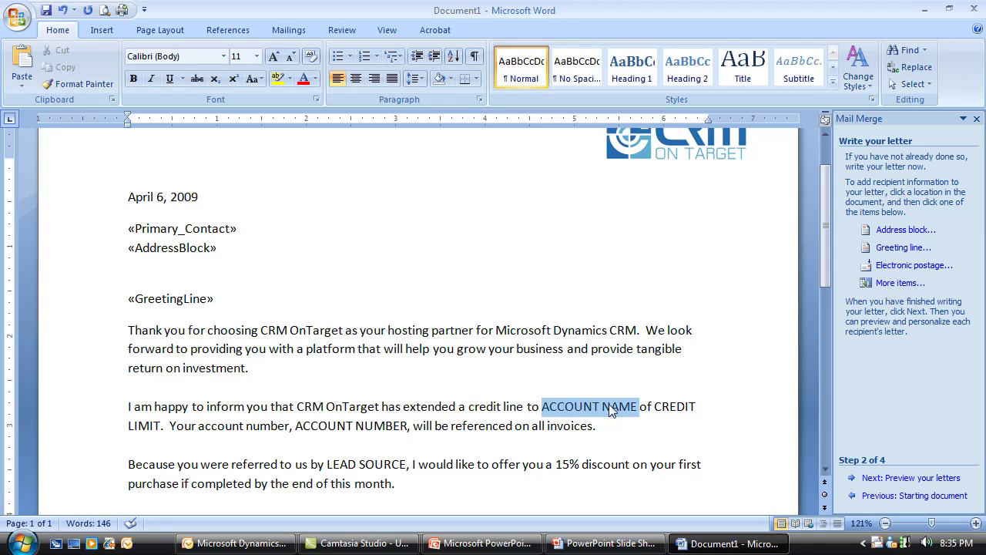
{"action": "left_click", "coordinate": [899, 282]}
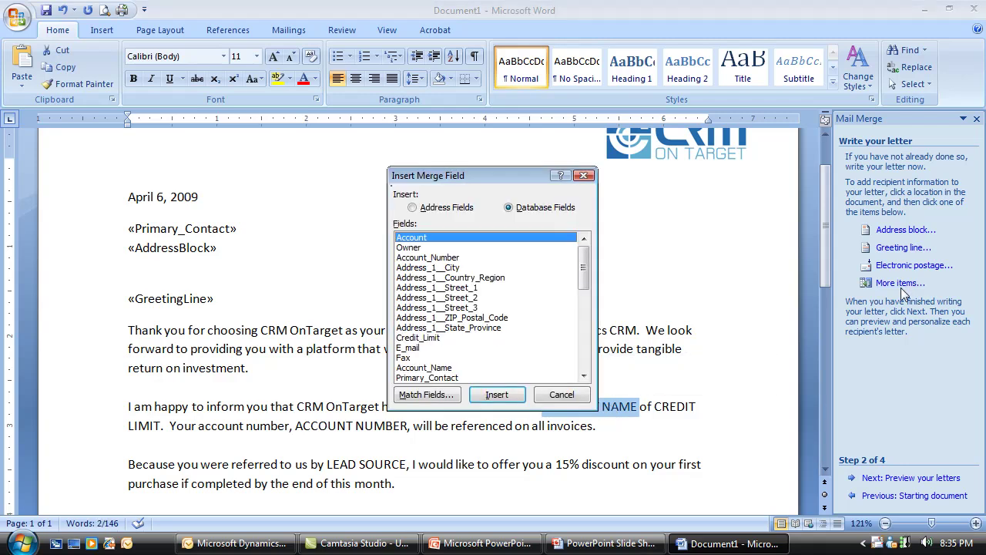
{"action": "left_click", "coordinate": [436, 370]}
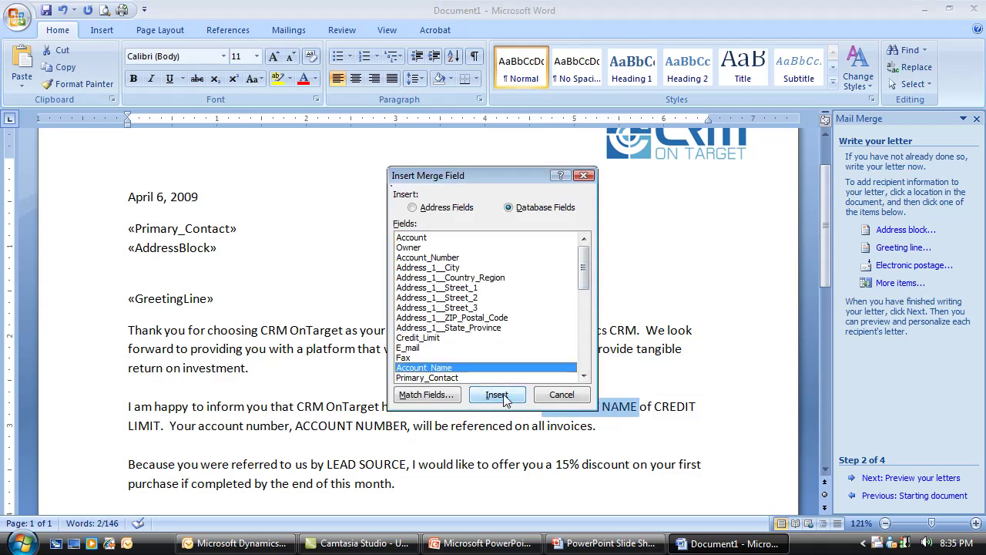
{"action": "left_click", "coordinate": [497, 394]}
{"action": "left_click", "coordinate": [561, 395]}
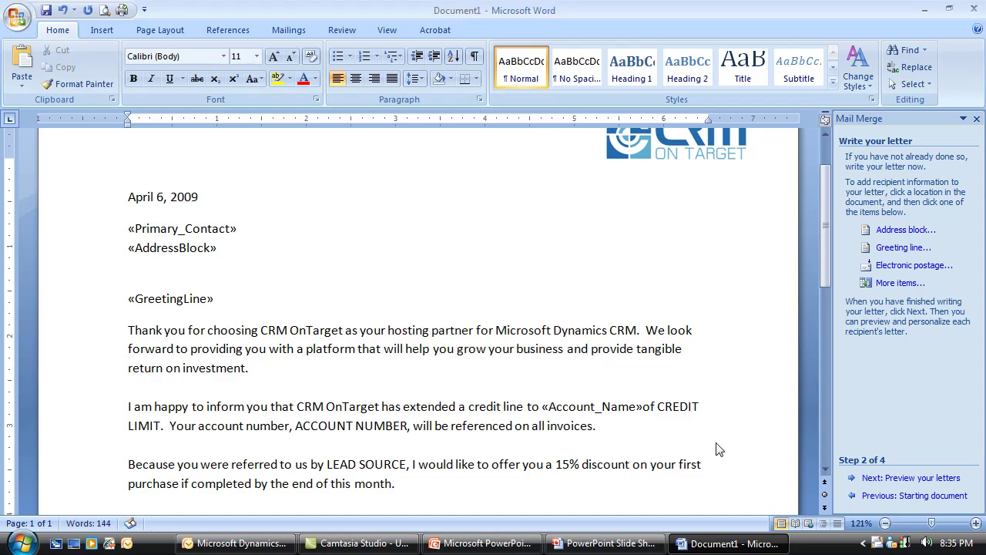
{"action": "left_click", "coordinate": [644, 406]}
Step: Replace CREDIT LIMIT with the «Credit_Limit» field, followed directly by a period
{"action": "left_click_drag", "start_coordinate": [684, 408], "coordinate": [160, 428]}
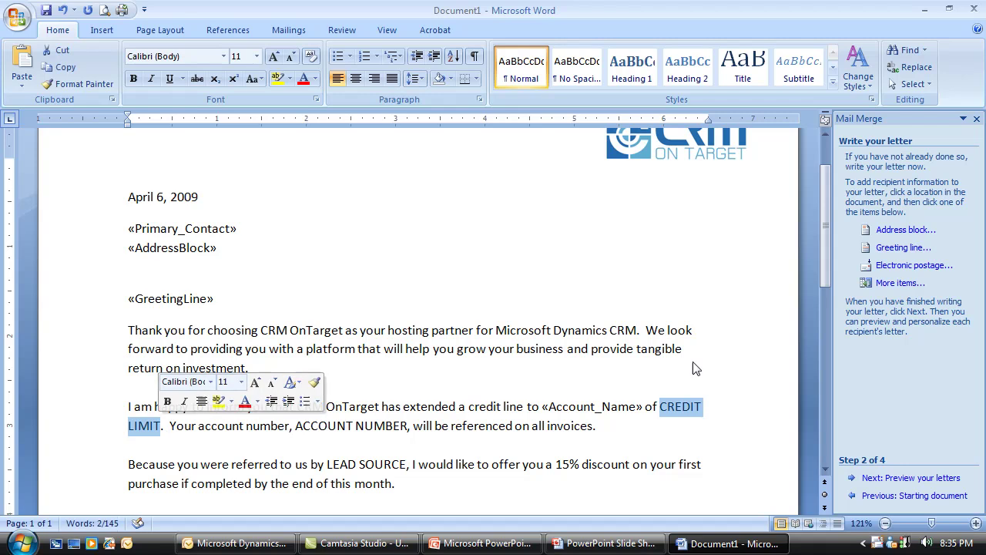
{"action": "left_click", "coordinate": [899, 283]}
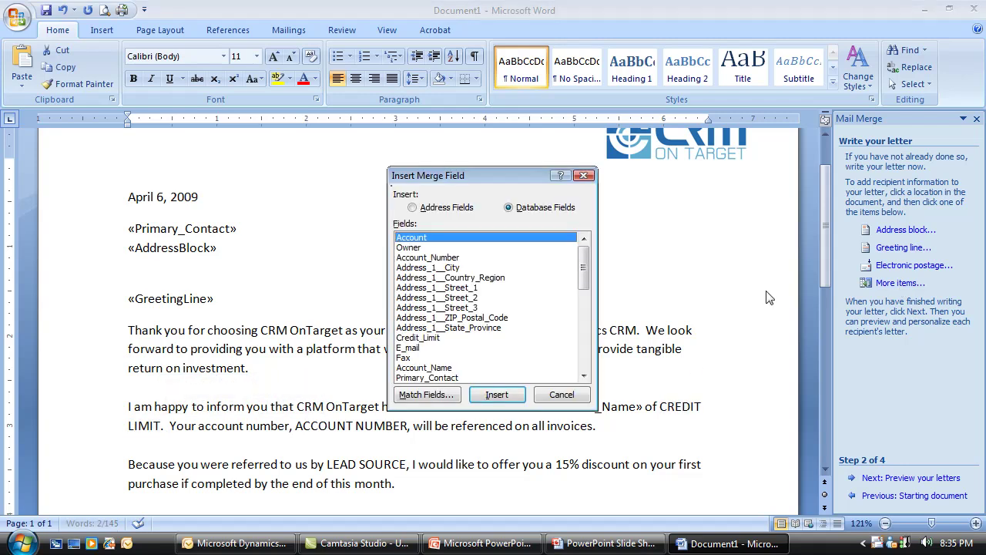
{"action": "left_click", "coordinate": [585, 375]}
{"action": "left_click", "coordinate": [585, 375]}
{"action": "left_click", "coordinate": [585, 375]}
{"action": "left_click", "coordinate": [584, 375]}
{"action": "left_click", "coordinate": [585, 375]}
{"action": "scroll", "coordinate": [493, 339], "scroll_direction": "up", "scroll_amount": 1}
{"action": "left_click", "coordinate": [458, 298]}
{"action": "left_click", "coordinate": [495, 393]}
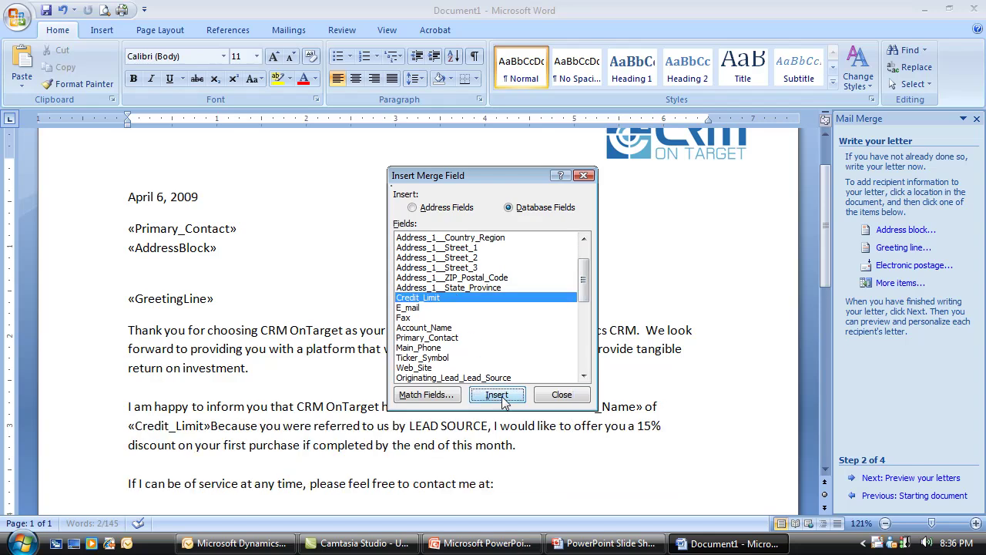
{"action": "left_click", "coordinate": [562, 395]}
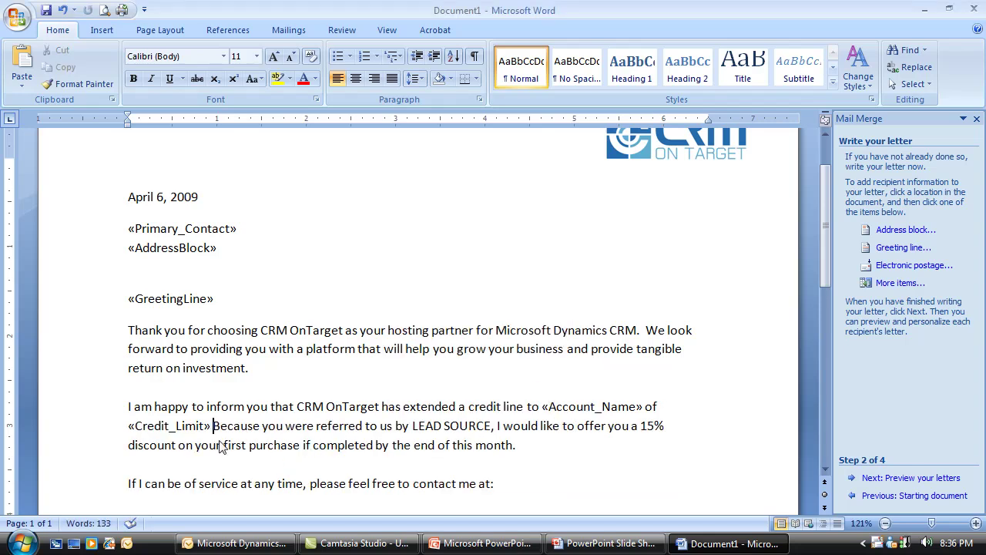
{"action": "key", "text": "BackSpace"}
{"action": "type", "text": "."}
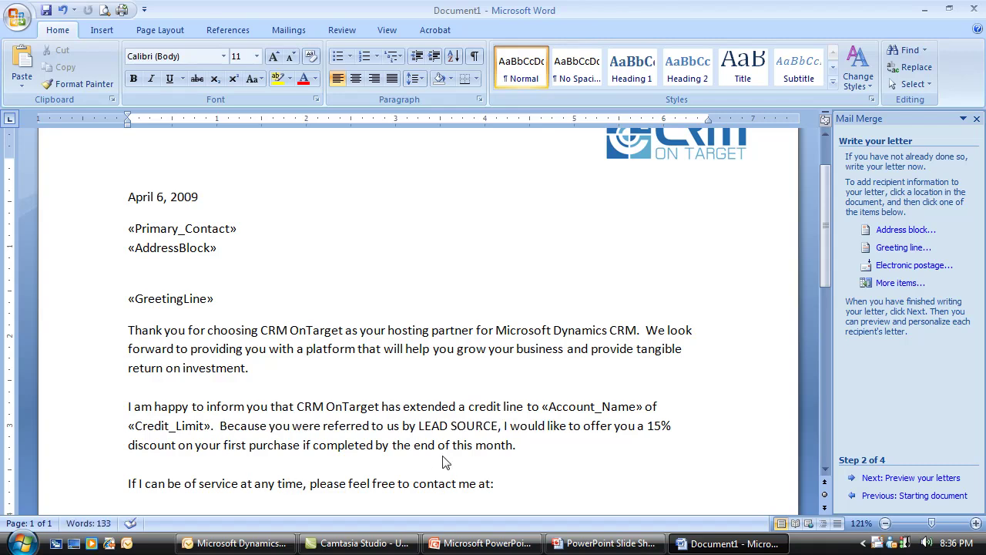
Step: Replace the LEAD SOURCE placeholder with the lead source merge field
{"action": "left_click_drag", "start_coordinate": [432, 422], "coordinate": [499, 429]}
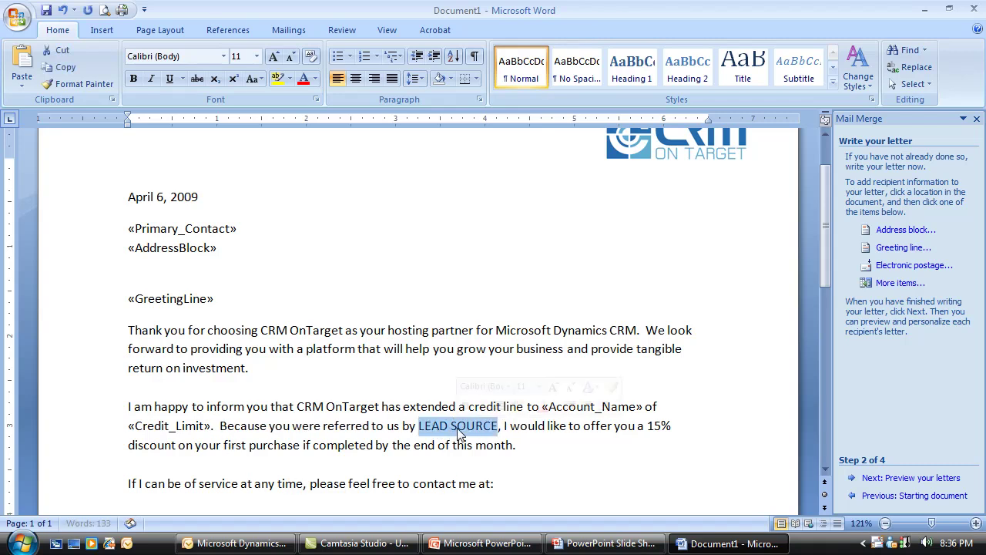
{"action": "left_click", "coordinate": [876, 282]}
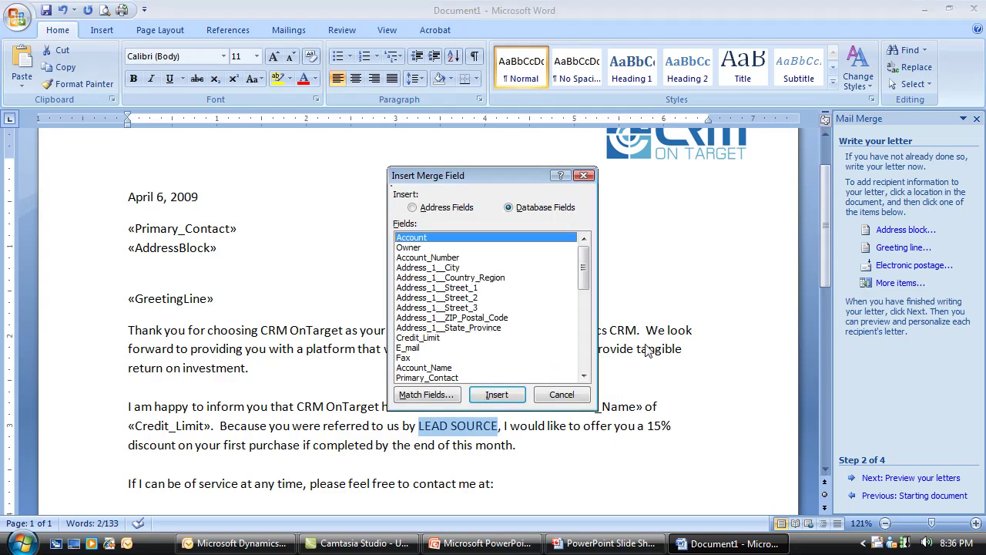
{"action": "key", "text": "Return"}
{"action": "scroll", "coordinate": [472, 500], "scroll_direction": "down", "scroll_amount": 1}
{"action": "scroll", "coordinate": [472, 501], "scroll_direction": "down", "scroll_amount": 3}
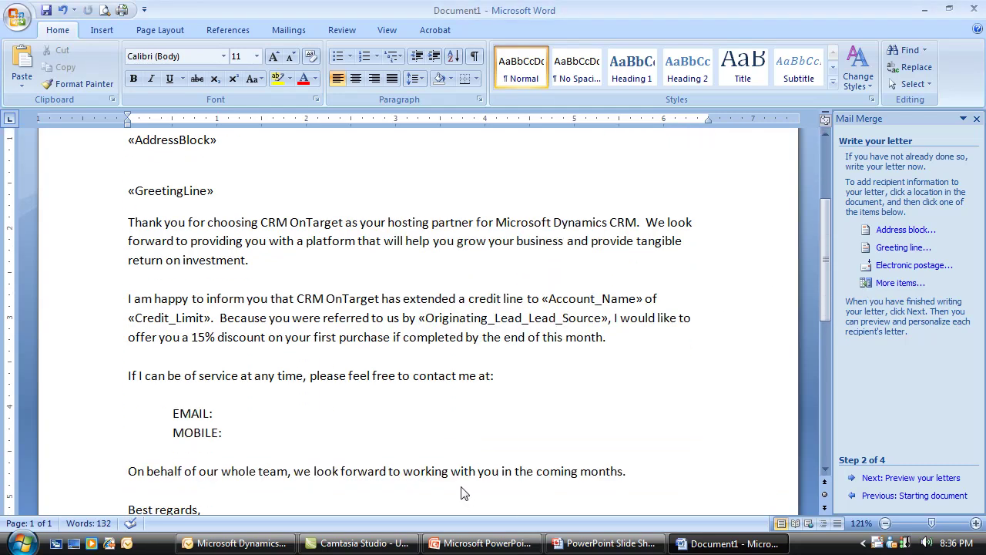
Step: Insert the «Owner_Primary_E_mail» field after EMAIL:
{"action": "left_click", "coordinate": [214, 370]}
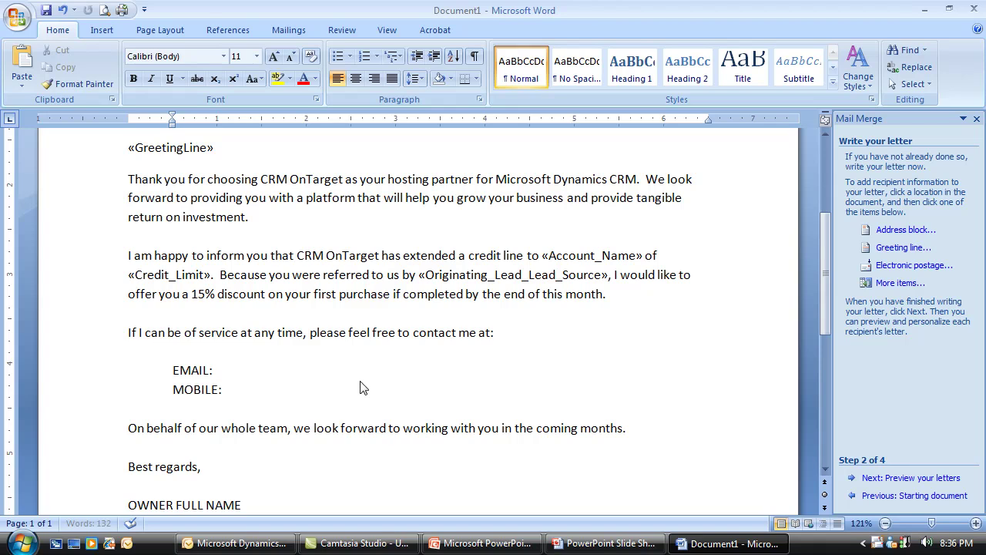
{"action": "left_click", "coordinate": [915, 284]}
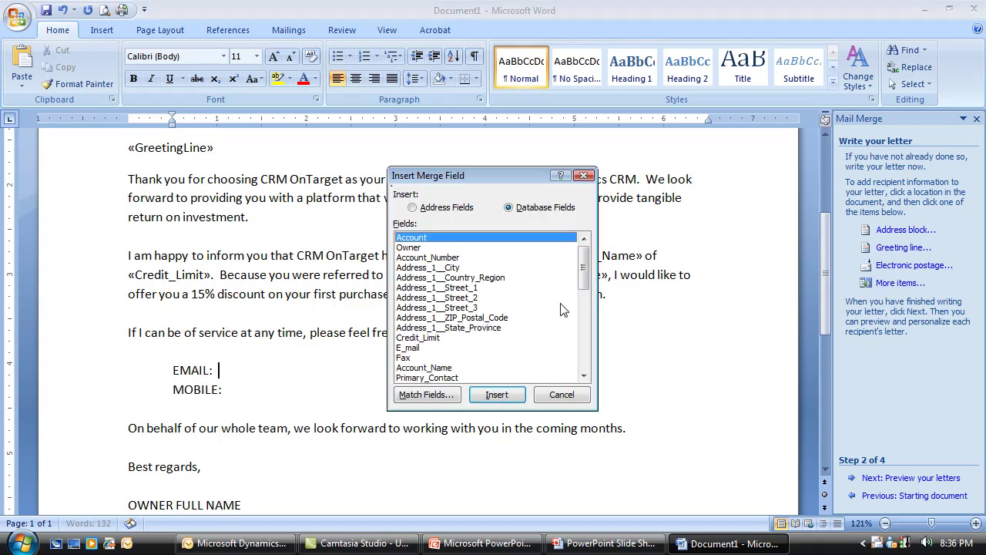
{"action": "left_click", "coordinate": [584, 374]}
{"action": "scroll", "coordinate": [585, 374], "scroll_direction": "down", "scroll_amount": 4}
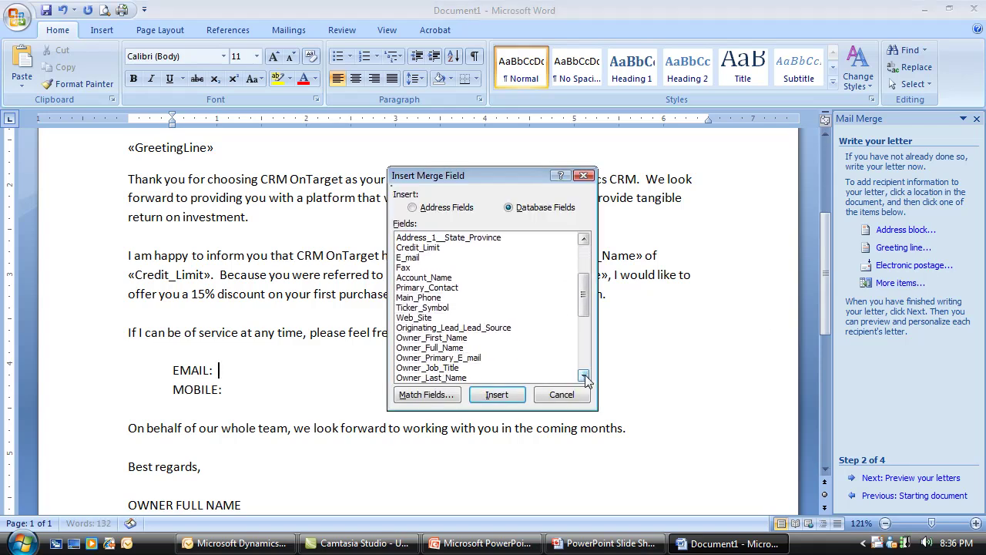
{"action": "left_click", "coordinate": [479, 338]}
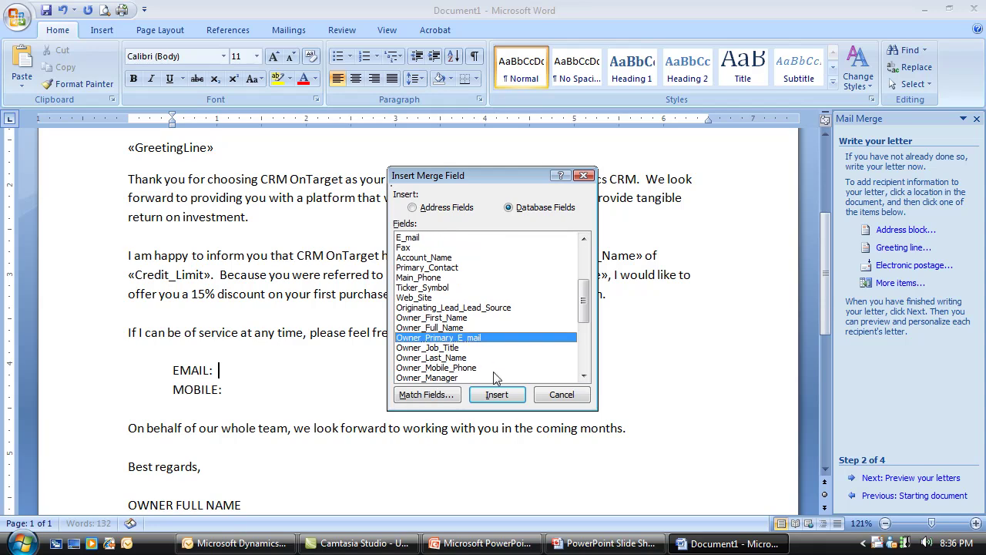
{"action": "left_click", "coordinate": [496, 394]}
{"action": "left_click", "coordinate": [561, 394]}
Step: Insert the «Owner_Mobile_Phone» field after MOBILE:
{"action": "left_click", "coordinate": [300, 394]}
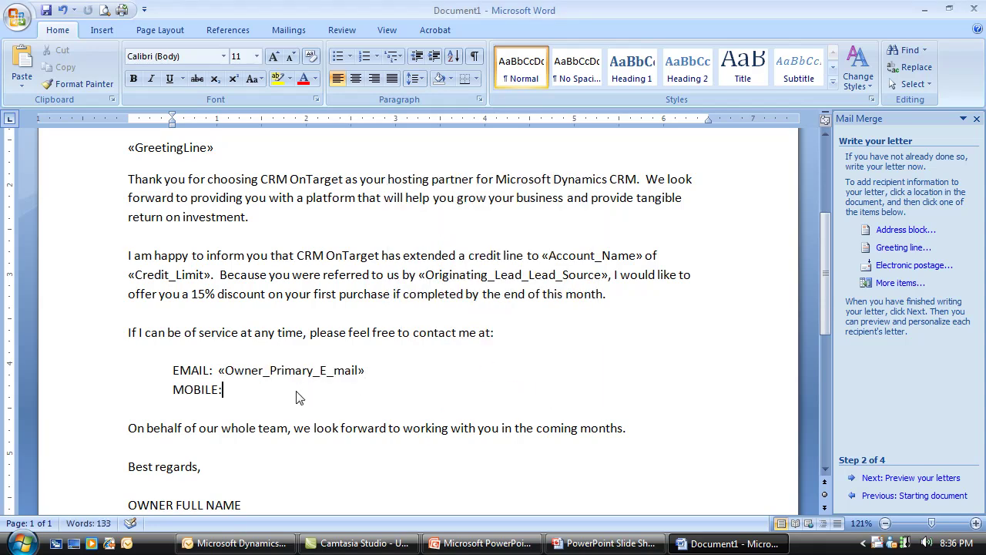
{"action": "left_click", "coordinate": [895, 283]}
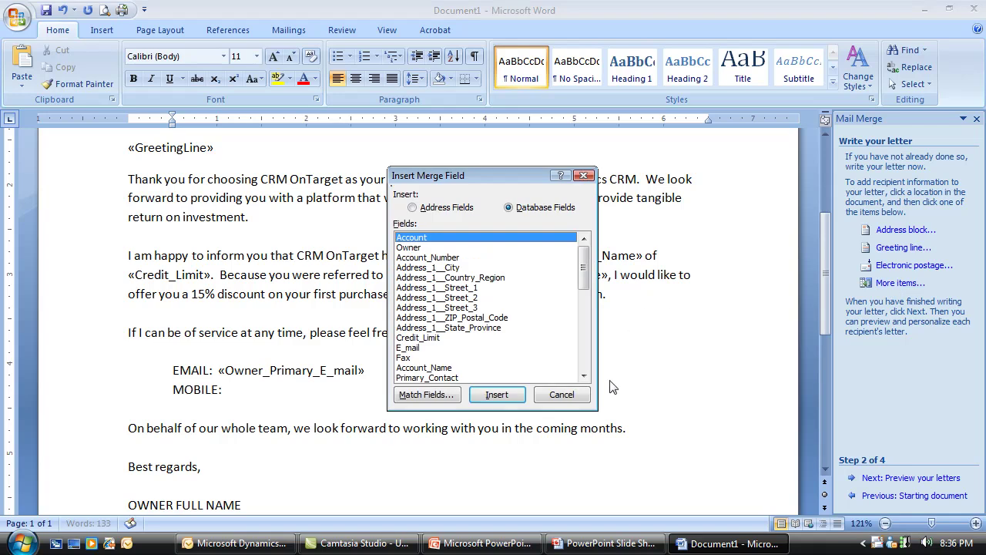
{"action": "left_click", "coordinate": [584, 375]}
{"action": "left_click", "coordinate": [584, 375]}
{"action": "left_click", "coordinate": [584, 375]}
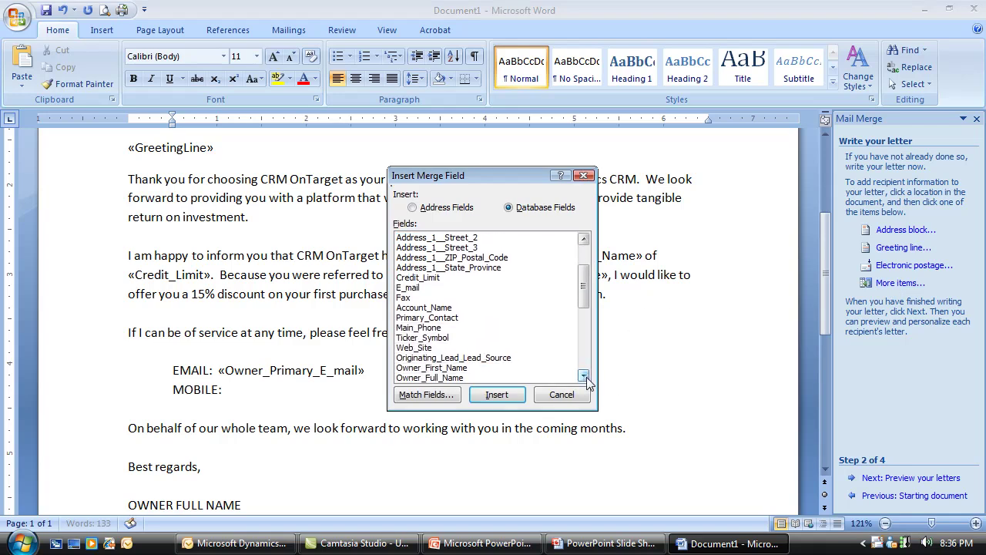
{"action": "left_click", "coordinate": [584, 375]}
{"action": "left_click", "coordinate": [583, 375]}
{"action": "left_click", "coordinate": [584, 376]}
{"action": "left_click", "coordinate": [584, 376]}
{"action": "left_click", "coordinate": [584, 375]}
{"action": "left_click", "coordinate": [466, 368]}
{"action": "left_click", "coordinate": [497, 395]}
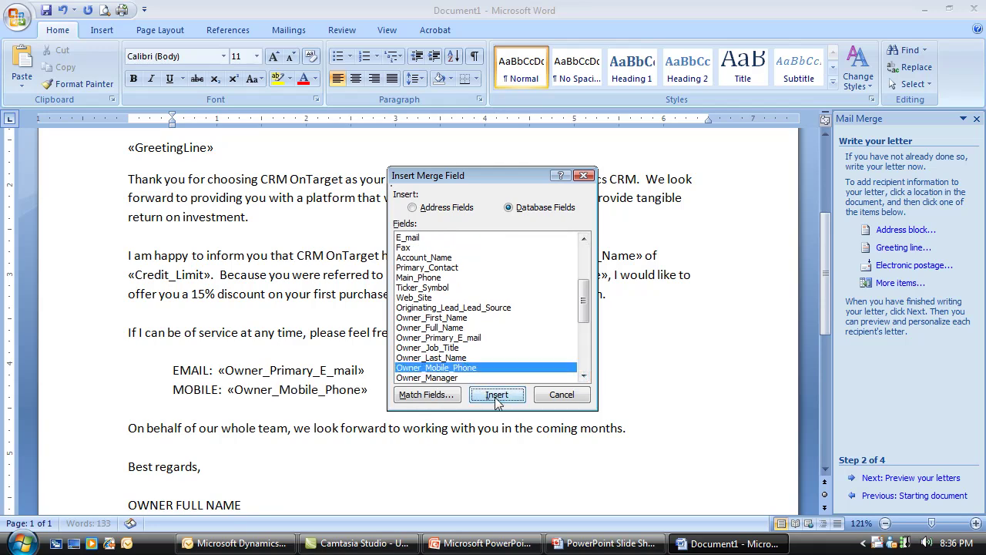
{"action": "left_click", "coordinate": [562, 394]}
{"action": "scroll", "coordinate": [401, 429], "scroll_direction": "down", "scroll_amount": 3}
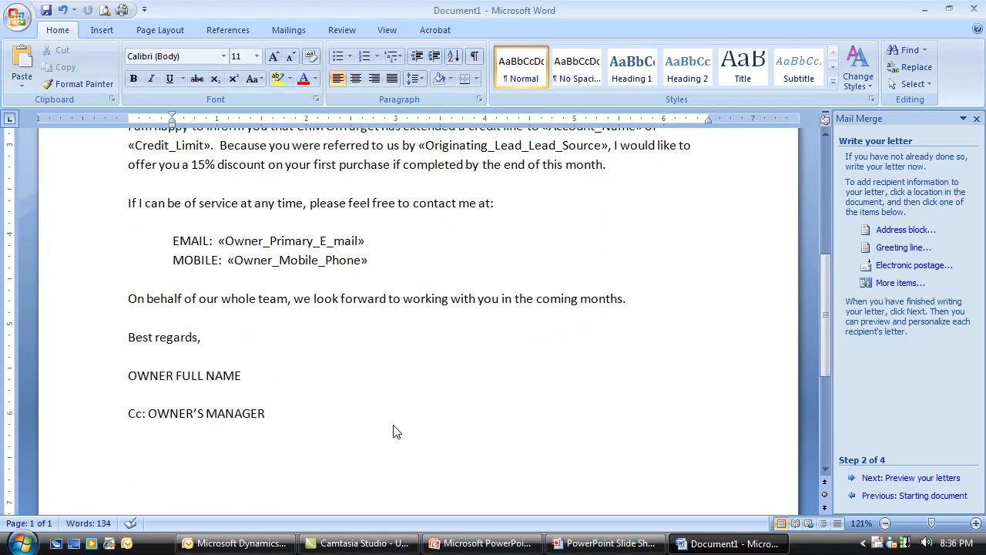
Step: Replace the closing name placeholder with «Owner_Full_Name» and add two blank lines below
{"action": "left_click_drag", "start_coordinate": [161, 375], "coordinate": [245, 376]}
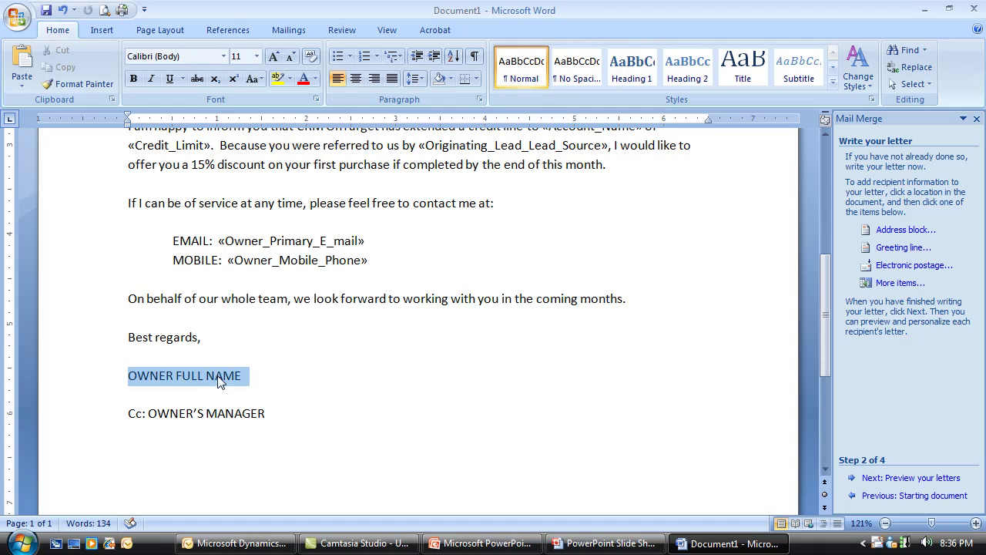
{"action": "left_click", "coordinate": [892, 284]}
{"action": "left_click", "coordinate": [587, 357]}
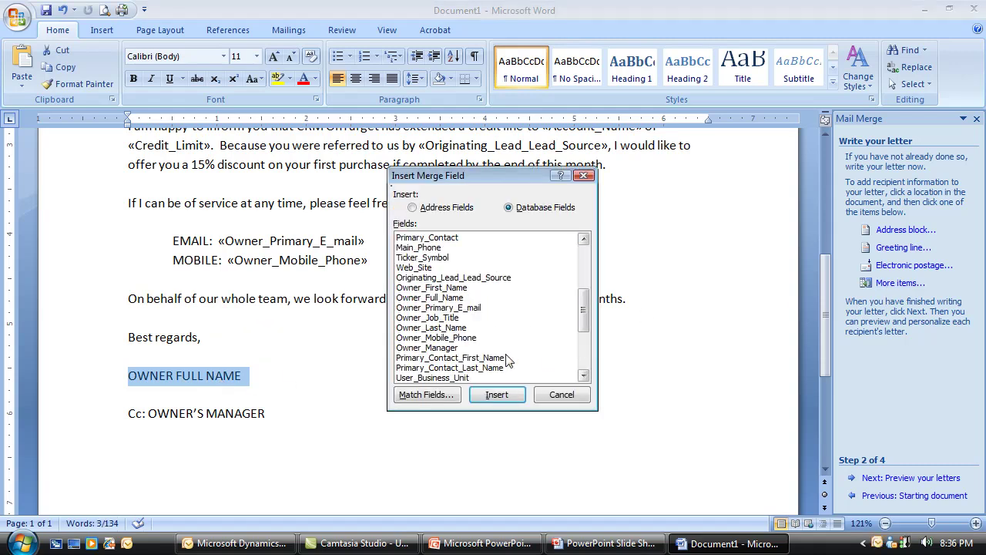
{"action": "left_click", "coordinate": [452, 299]}
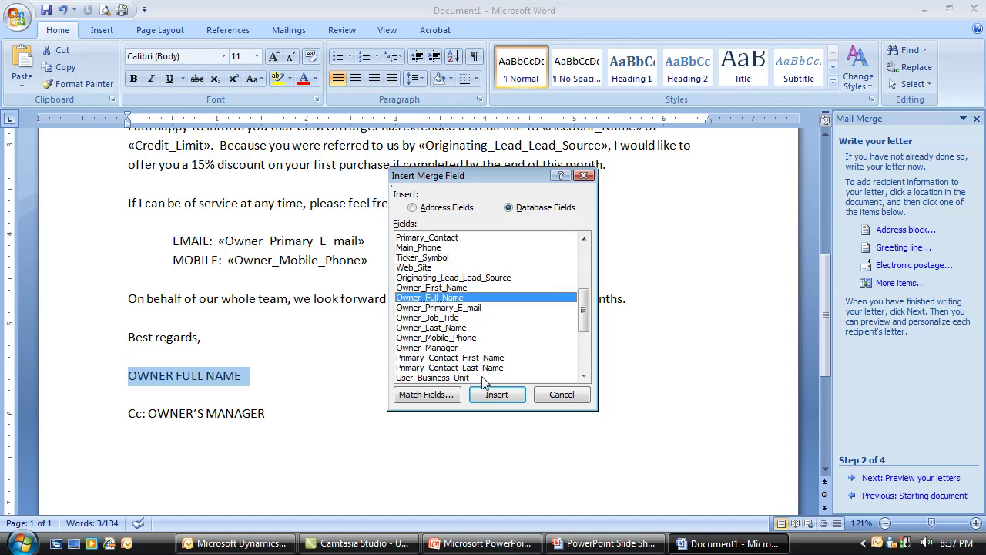
{"action": "left_click", "coordinate": [492, 394]}
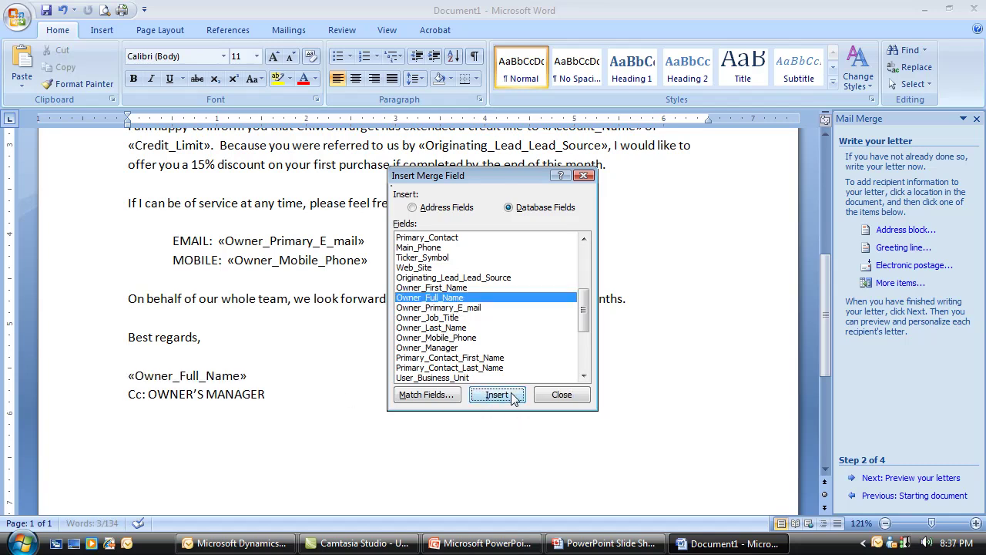
{"action": "left_click", "coordinate": [559, 396]}
{"action": "key", "text": "Return"}
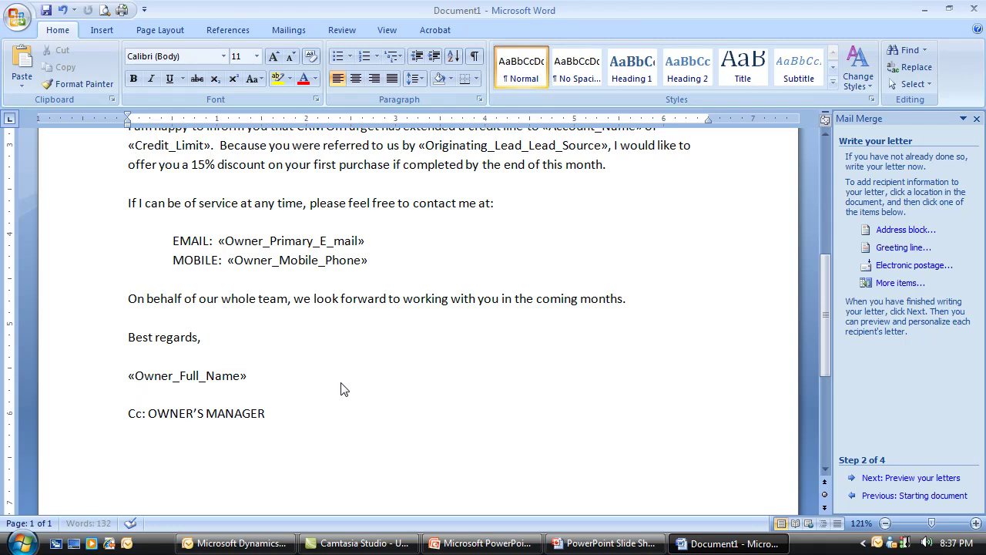
{"action": "key", "text": "Return"}
Step: Replace the OWNER’S MANAGER placeholder with the «Owner_Manager» field
{"action": "left_click_drag", "start_coordinate": [149, 433], "coordinate": [264, 436]}
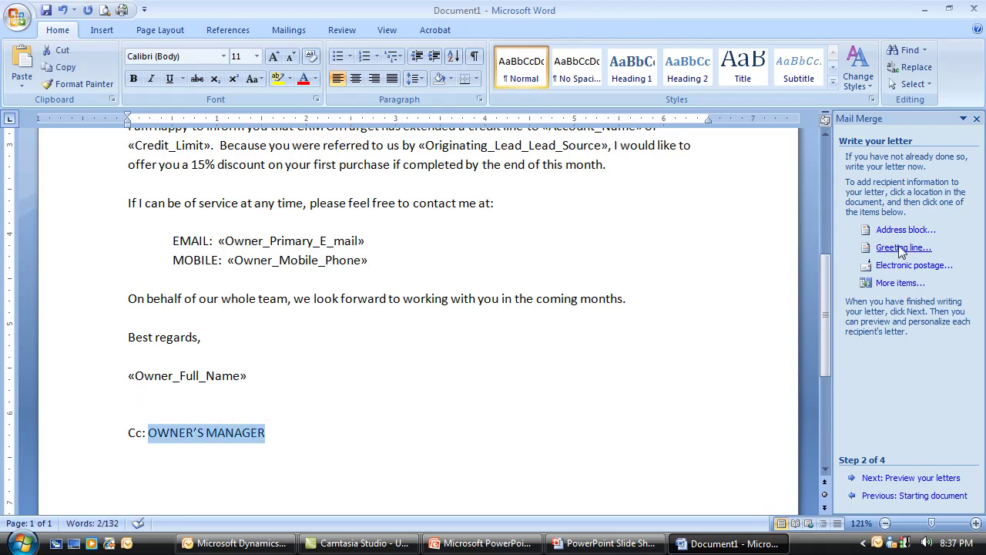
{"action": "left_click", "coordinate": [903, 283]}
{"action": "left_click", "coordinate": [588, 365]}
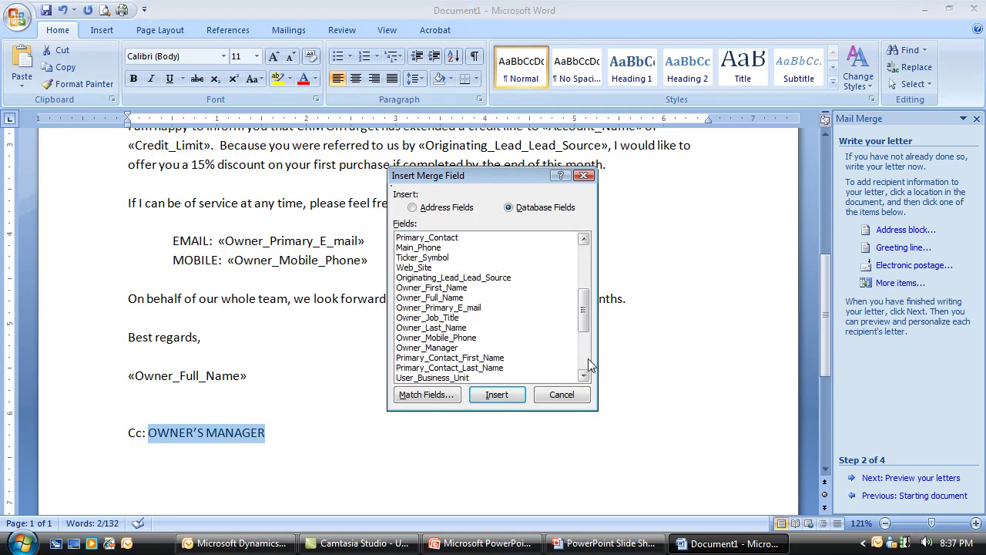
{"action": "left_click", "coordinate": [451, 349]}
{"action": "left_click", "coordinate": [486, 395]}
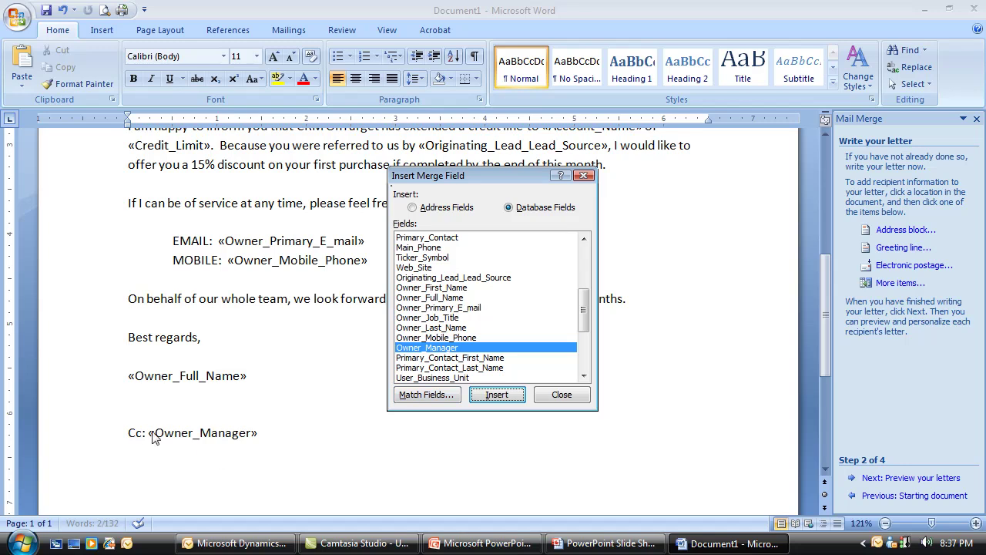
{"action": "left_click", "coordinate": [556, 396]}
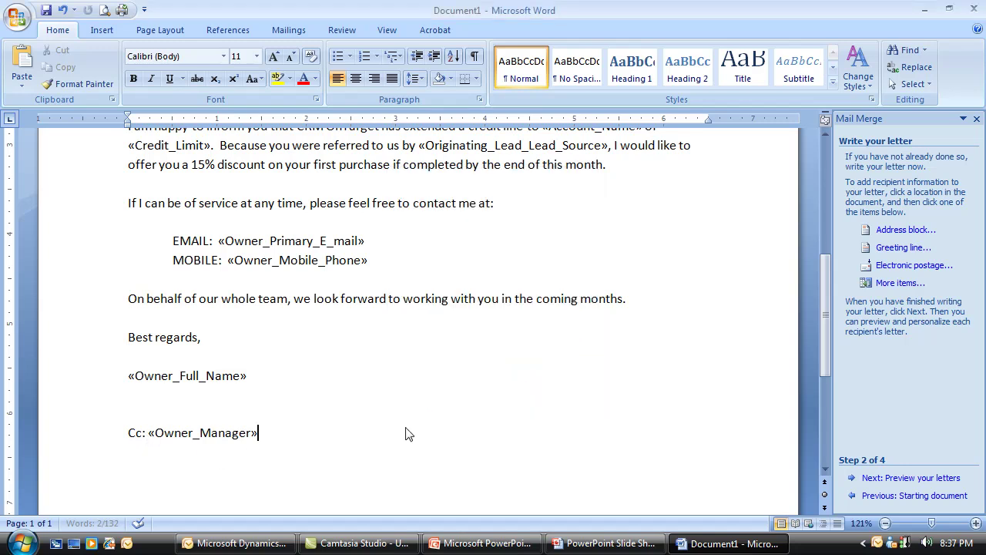
Step: Set the Cc line to font size 9
{"action": "left_click", "coordinate": [114, 441]}
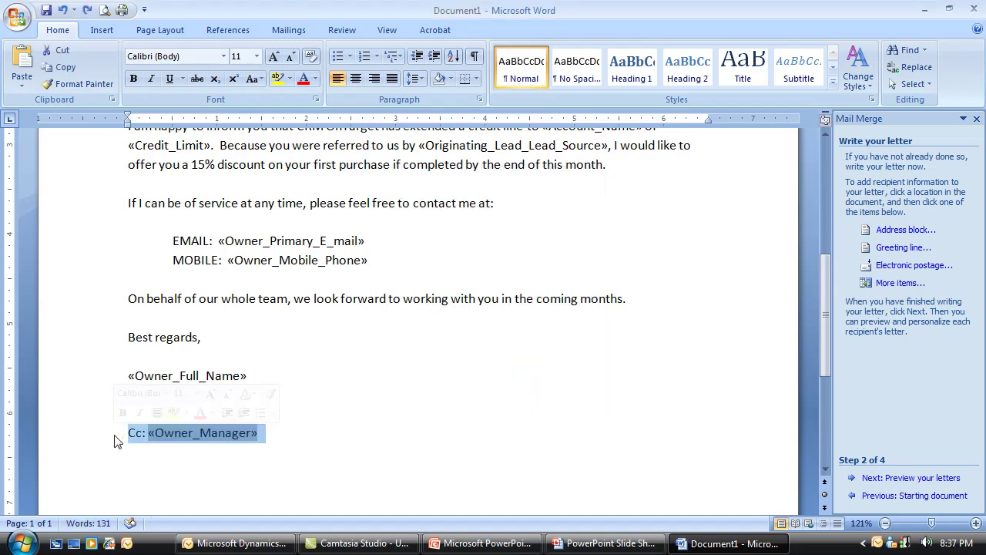
{"action": "left_click", "coordinate": [257, 56]}
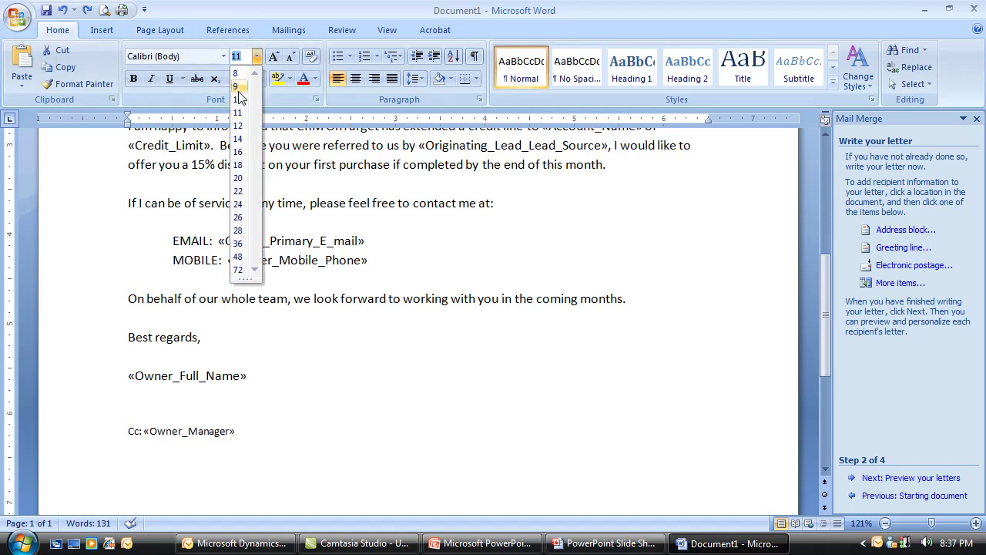
{"action": "left_click", "coordinate": [239, 89]}
{"action": "left_click", "coordinate": [343, 396]}
Step: Preview the letter with recipient data and inspect the merged account name and credit limit
{"action": "scroll", "coordinate": [320, 375], "scroll_direction": "up", "scroll_amount": 6}
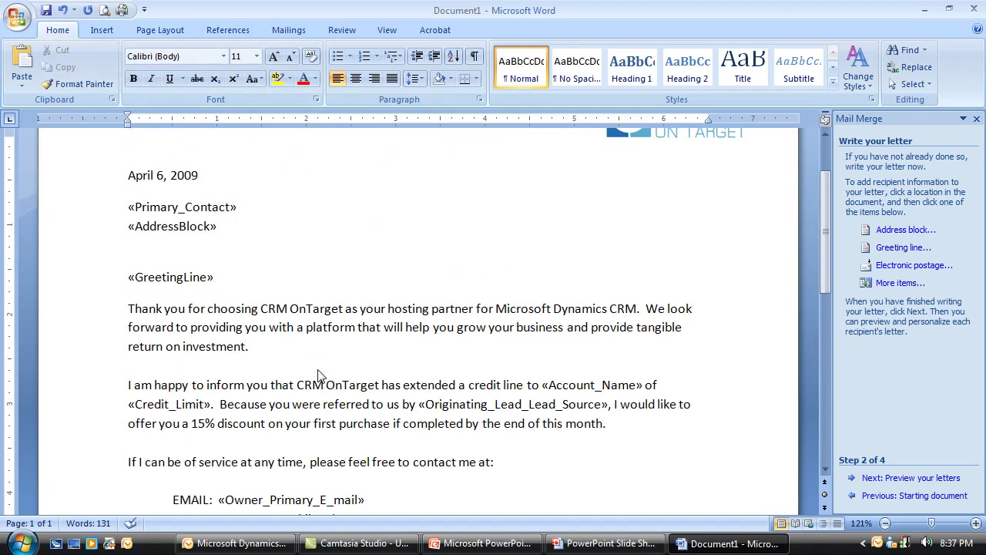
{"action": "scroll", "coordinate": [317, 375], "scroll_direction": "up", "scroll_amount": 2}
{"action": "scroll", "coordinate": [317, 375], "scroll_direction": "down", "scroll_amount": 2}
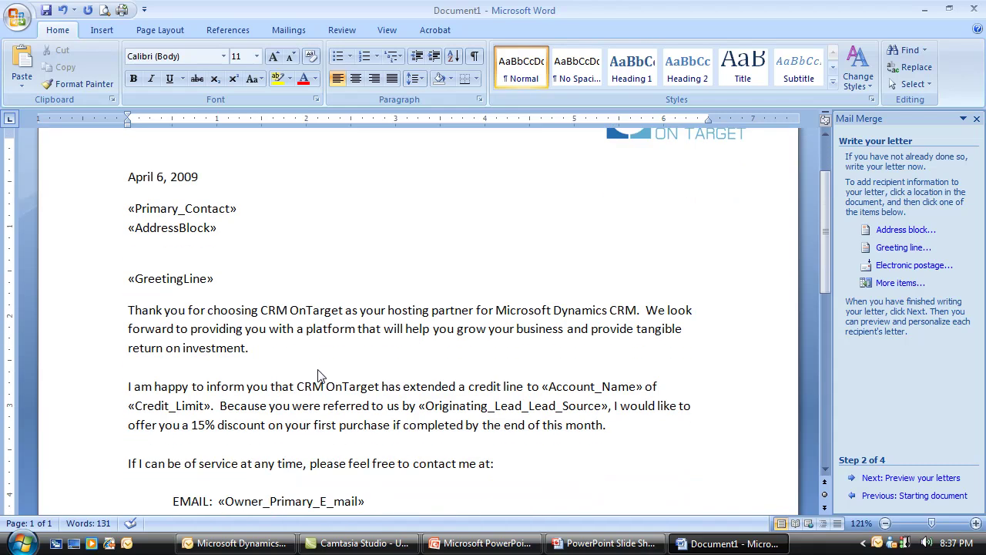
{"action": "left_click", "coordinate": [924, 478]}
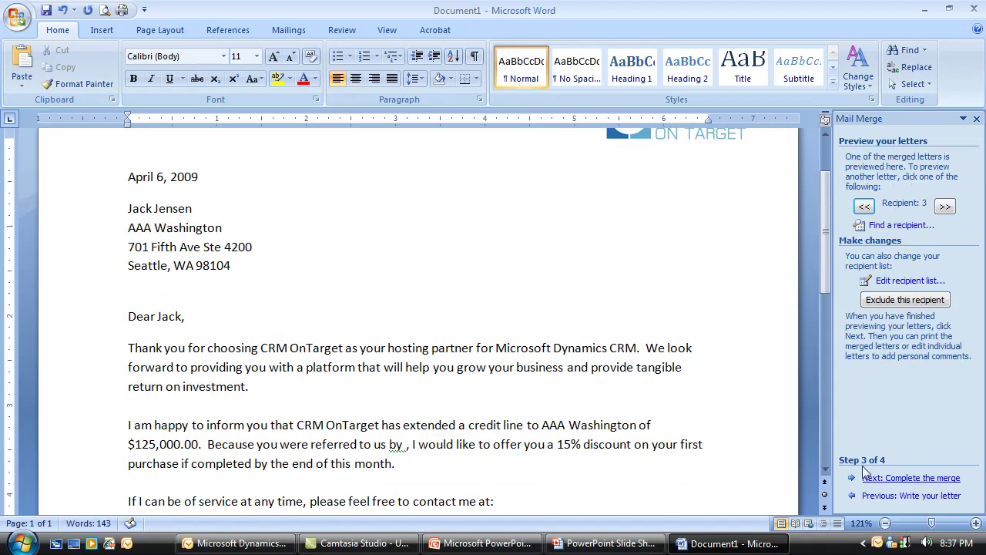
{"action": "scroll", "coordinate": [485, 365], "scroll_direction": "down", "scroll_amount": 1}
{"action": "left_click_drag", "start_coordinate": [561, 375], "coordinate": [579, 375]}
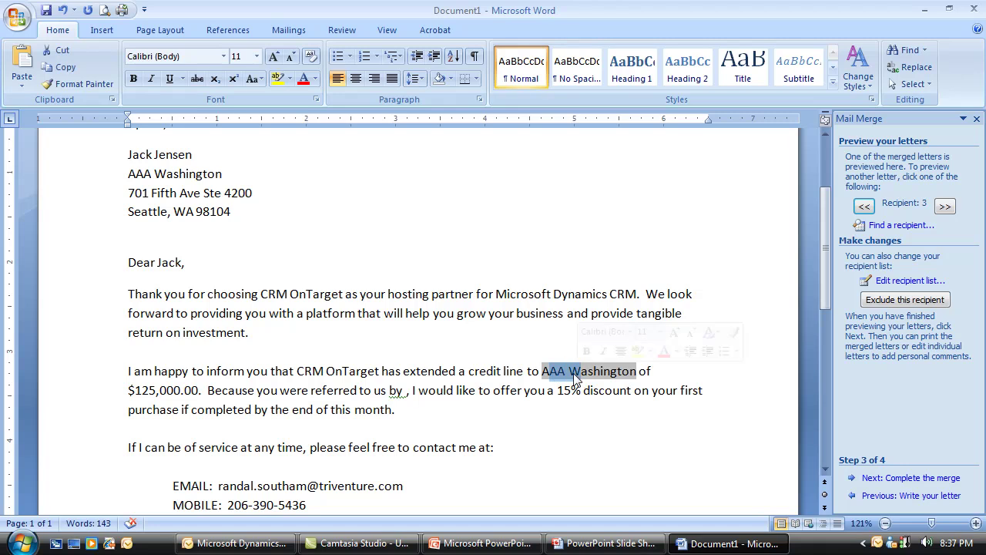
{"action": "left_click", "coordinate": [152, 394]}
{"action": "scroll", "coordinate": [154, 396], "scroll_direction": "down", "scroll_amount": 2}
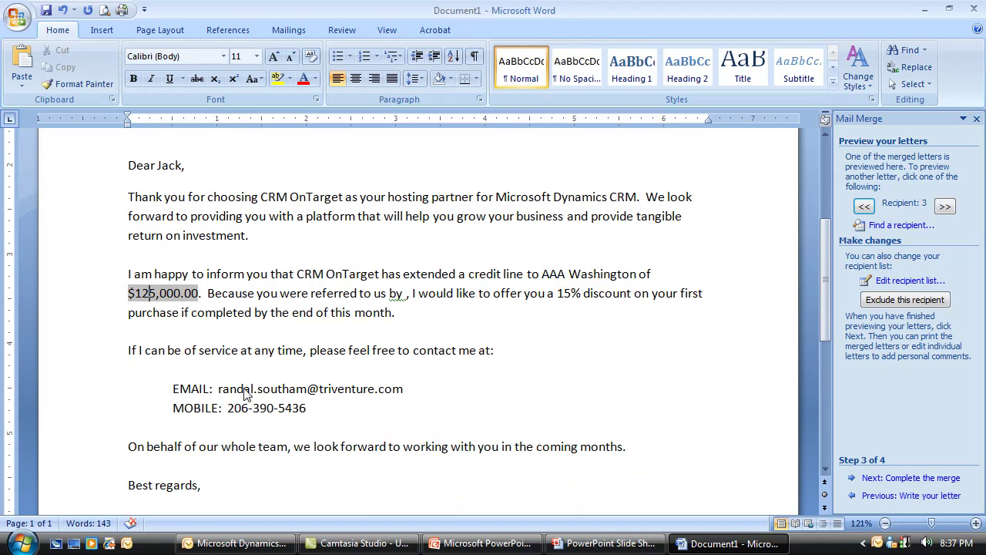
{"action": "scroll", "coordinate": [291, 380], "scroll_direction": "up", "scroll_amount": 1}
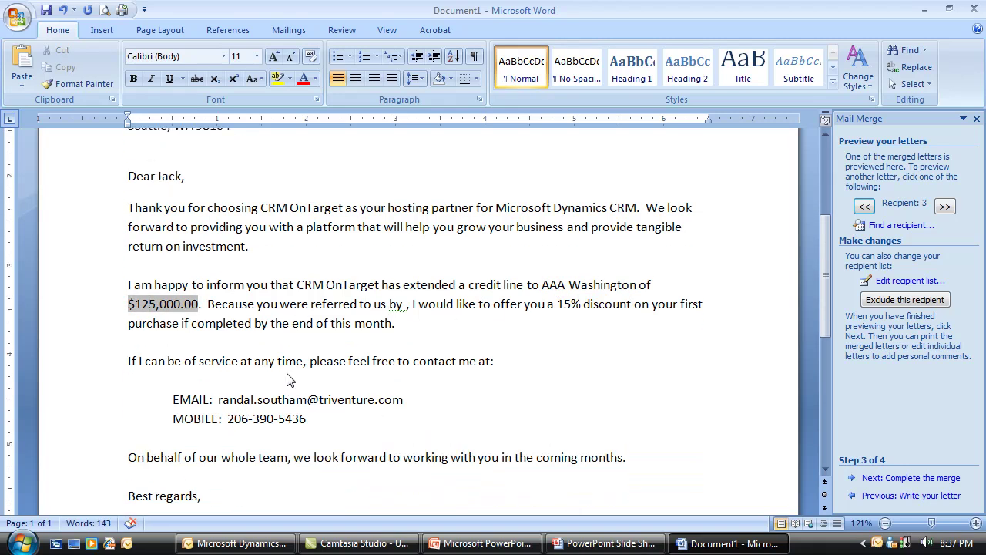
Step: Step forward two recipients and back to recipient 3, then proceed to complete the merge
{"action": "left_click", "coordinate": [944, 207]}
{"action": "left_click", "coordinate": [945, 206]}
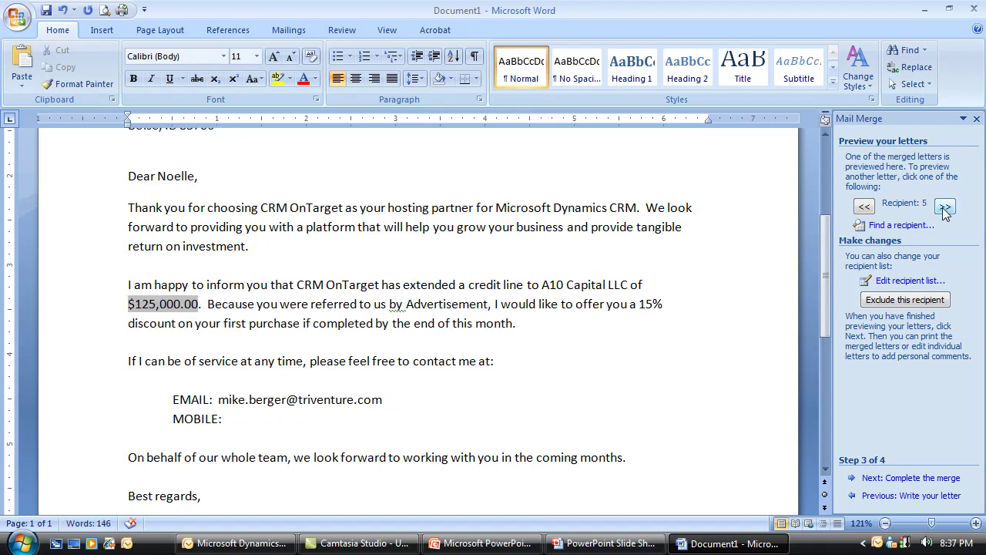
{"action": "left_click", "coordinate": [864, 207]}
{"action": "left_click", "coordinate": [864, 207]}
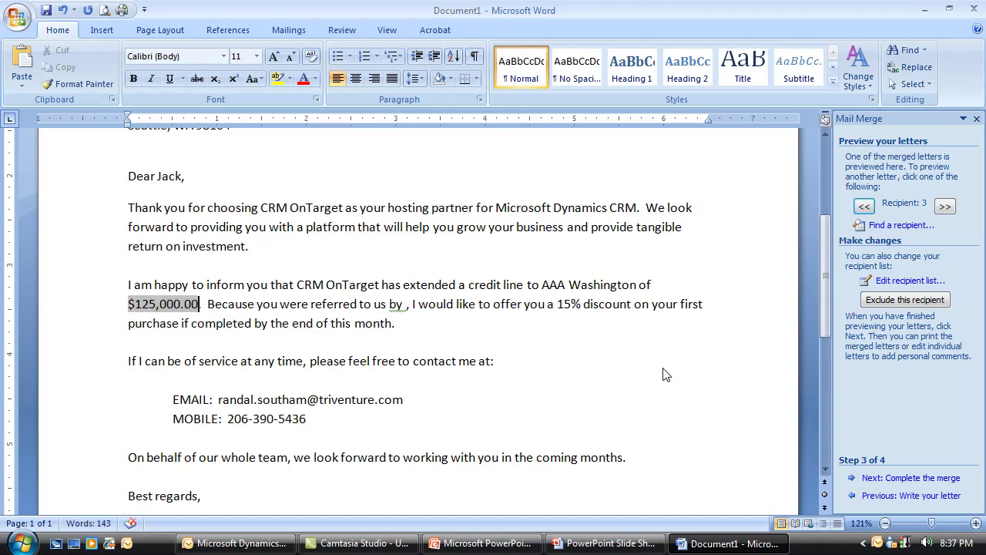
{"action": "left_click", "coordinate": [875, 479]}
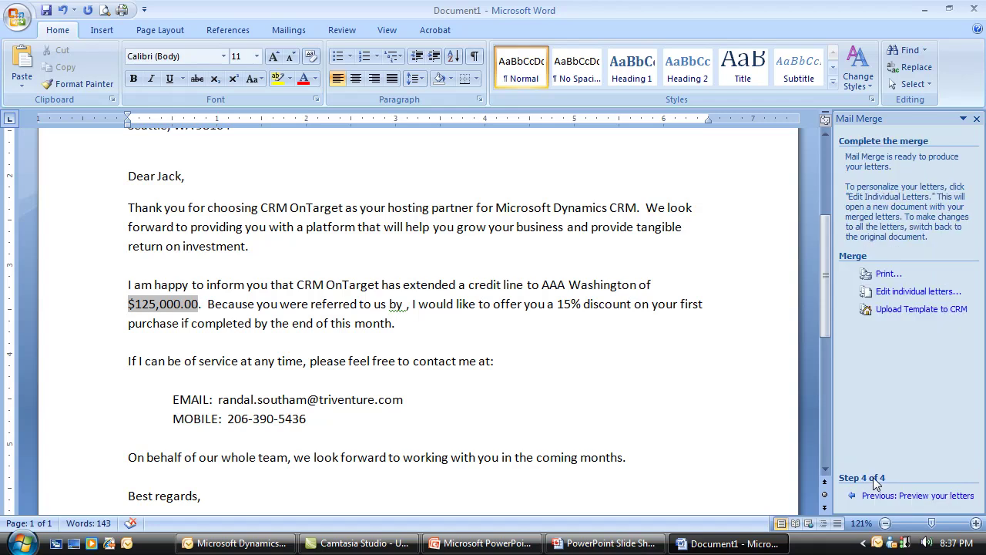
Step: Upload the letter to CRM as a new template named 'New Account Welcome Template' and save it
{"action": "left_click", "coordinate": [902, 307]}
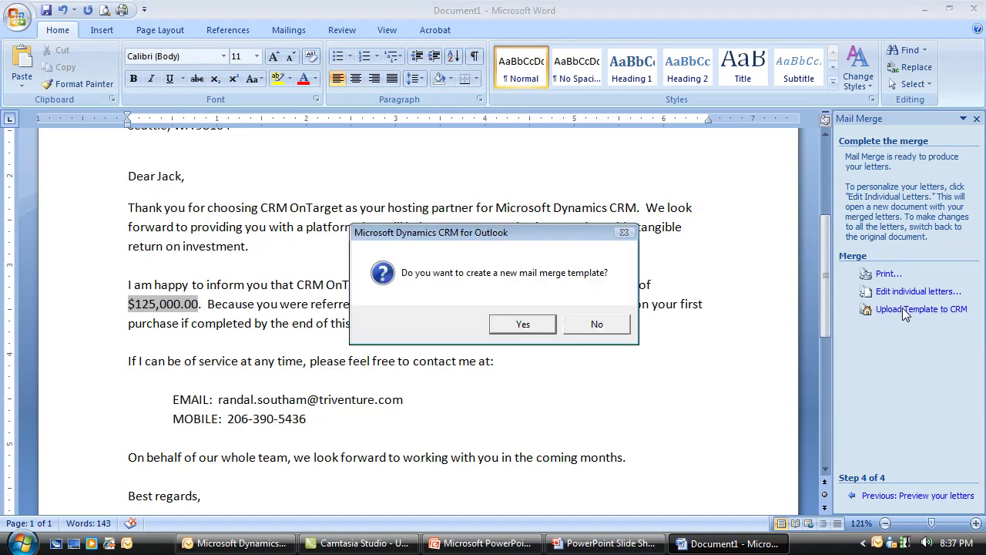
{"action": "left_click", "coordinate": [522, 325]}
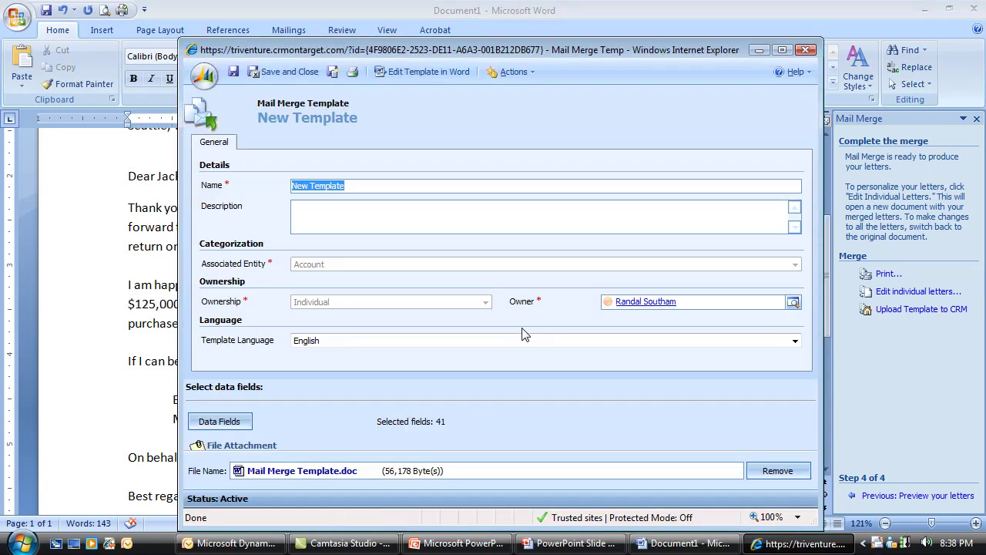
{"action": "type", "text": "N"}
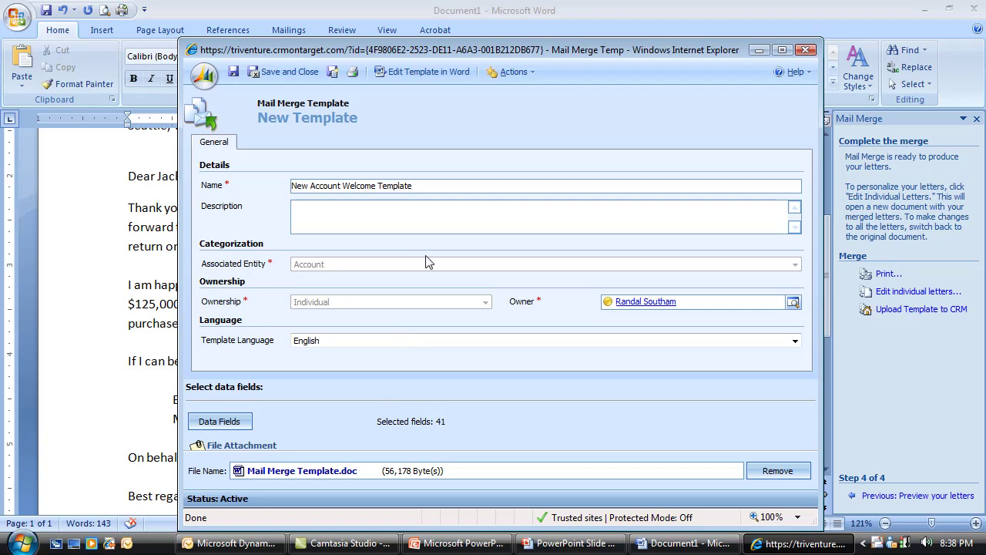
{"action": "left_click", "coordinate": [288, 72]}
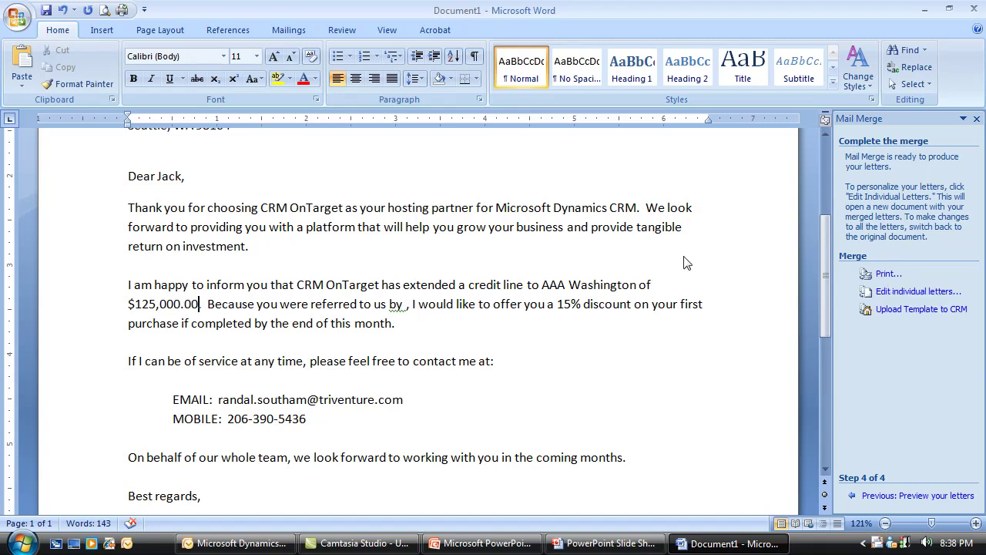
Step: Close Word, stopping the CRM mail merge without saving the document
{"action": "left_click", "coordinate": [977, 9]}
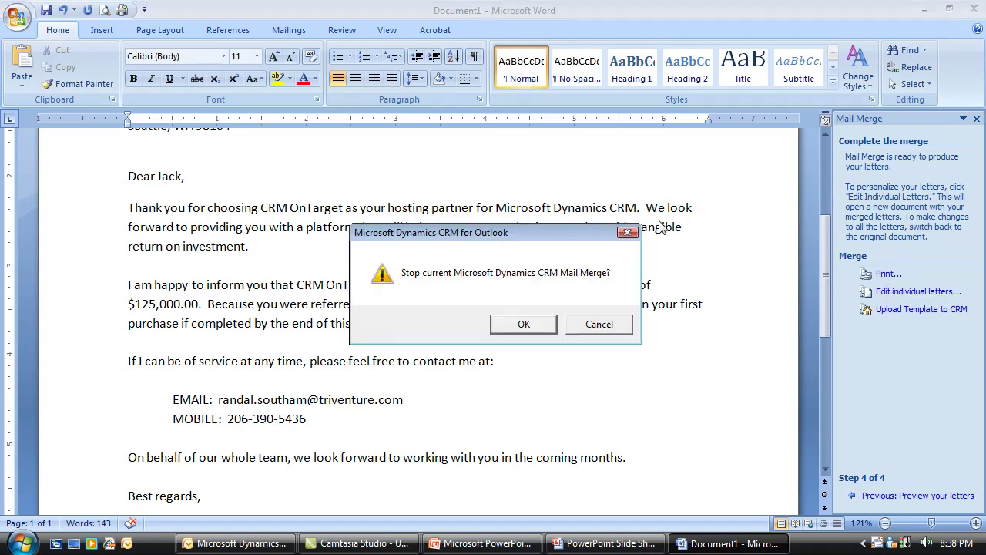
{"action": "left_click", "coordinate": [532, 325]}
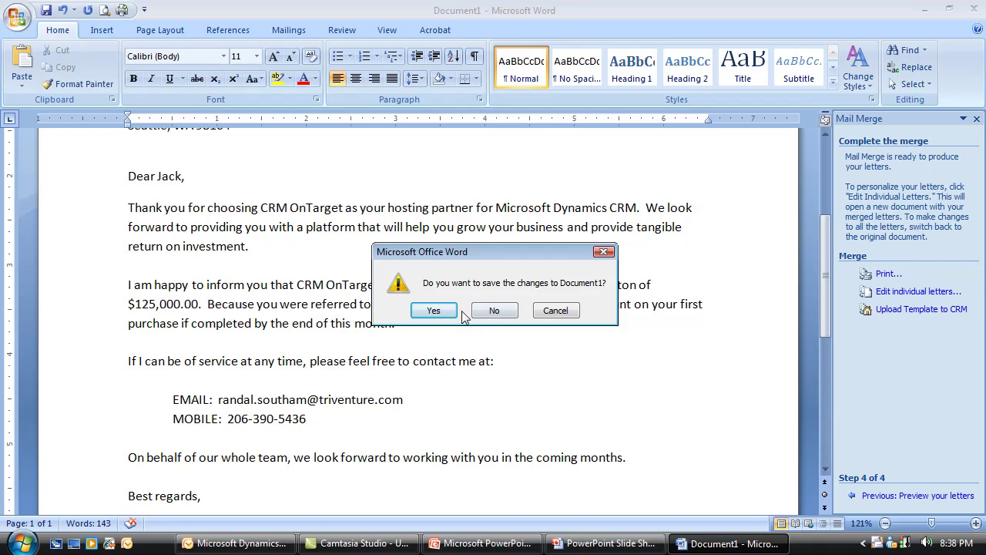
{"action": "left_click", "coordinate": [494, 310]}
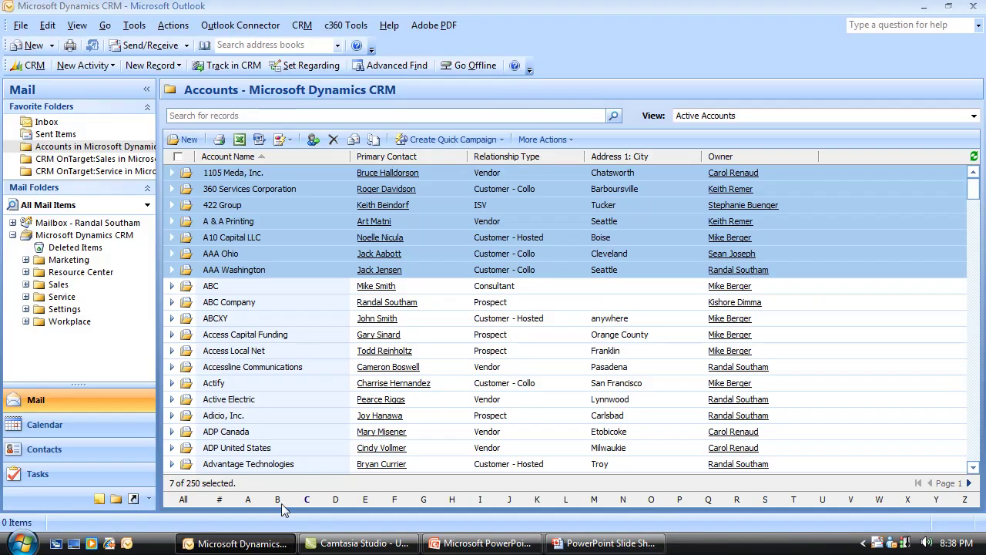
Step: Select a single account in Outlook and choose a personal mail merge template
{"action": "left_click", "coordinate": [259, 273]}
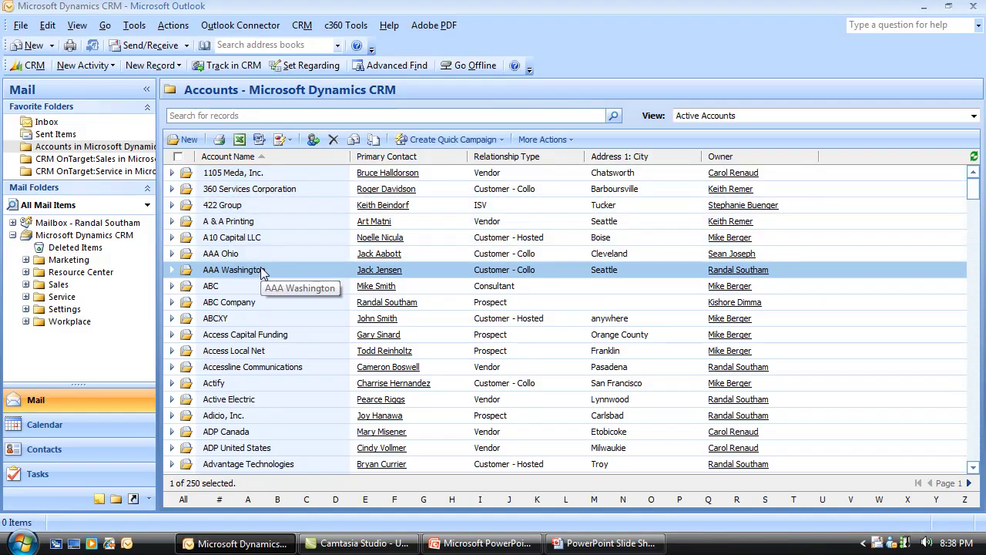
{"action": "left_click", "coordinate": [243, 174]}
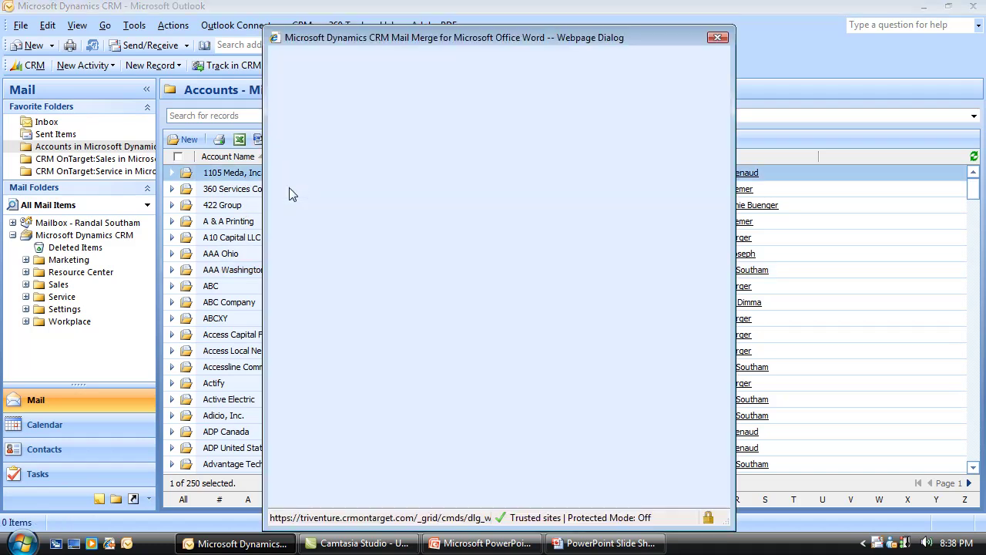
{"action": "left_click", "coordinate": [350, 273]}
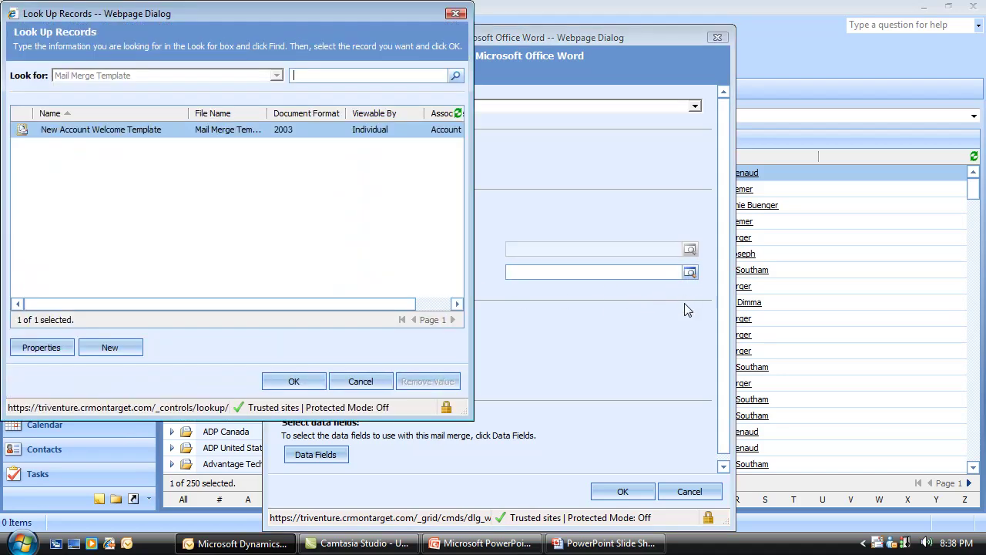